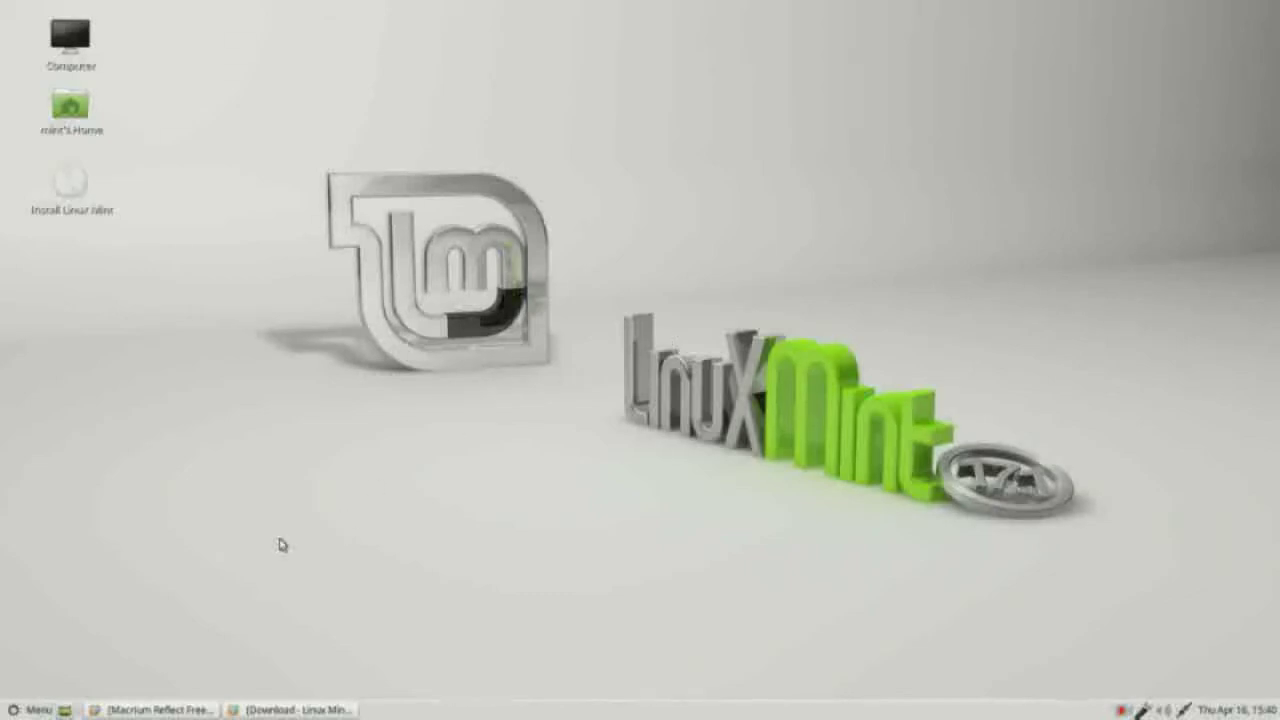
Step: Restore the Firefox window showing the Macrium Reflect Free 5.3.7299 page from the taskbar
left_click(141, 710)
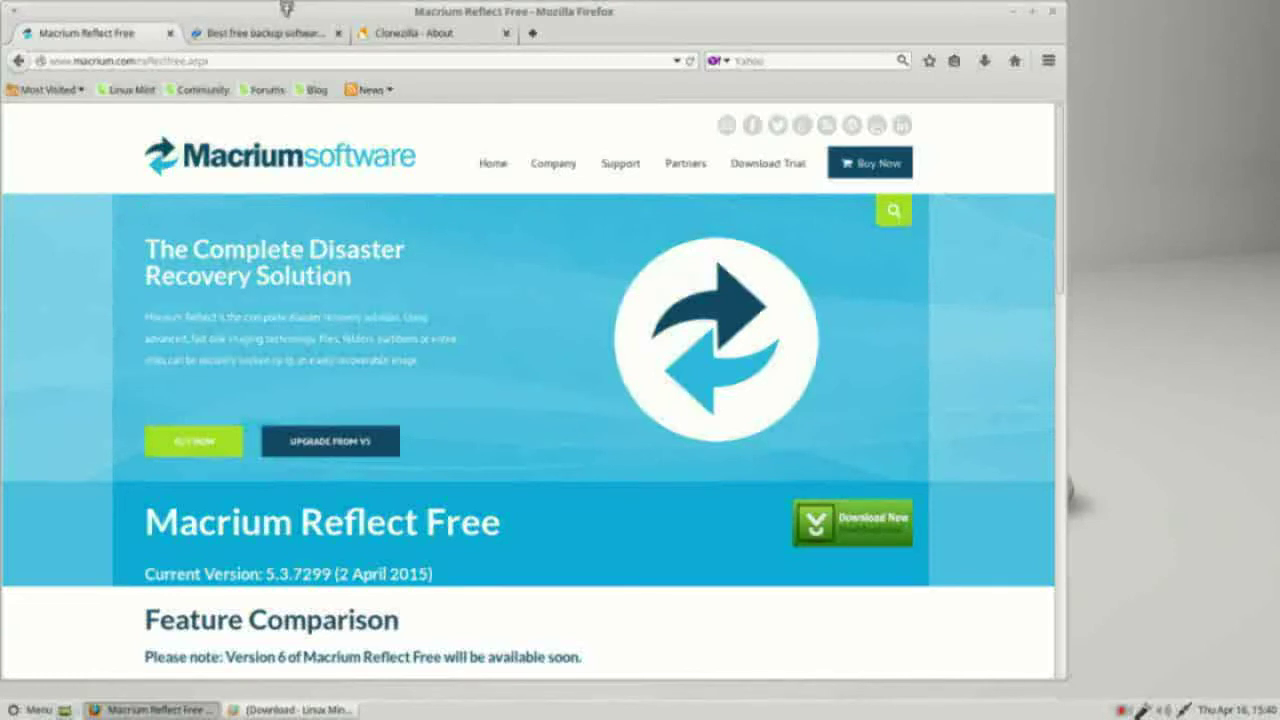
Step: View the EaseUS Todo Backup Free and Clonezilla About tabs, then minimize Firefox
left_click(270, 32)
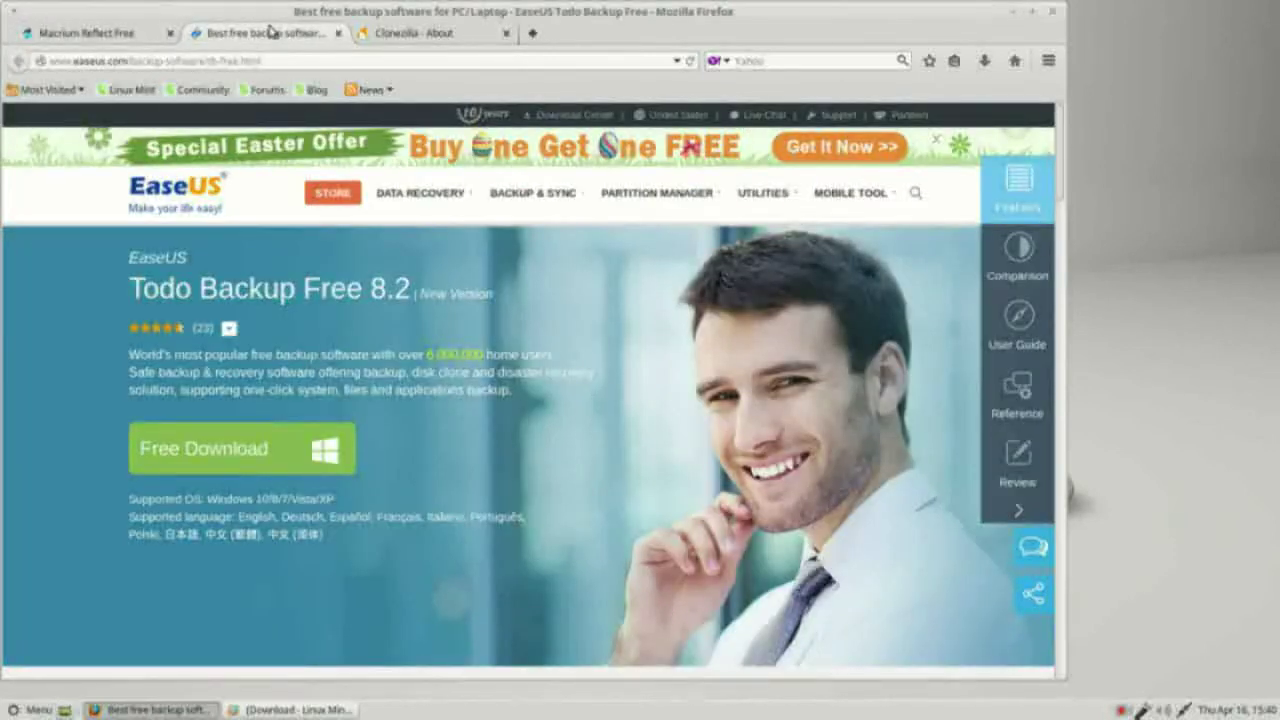
left_click(400, 35)
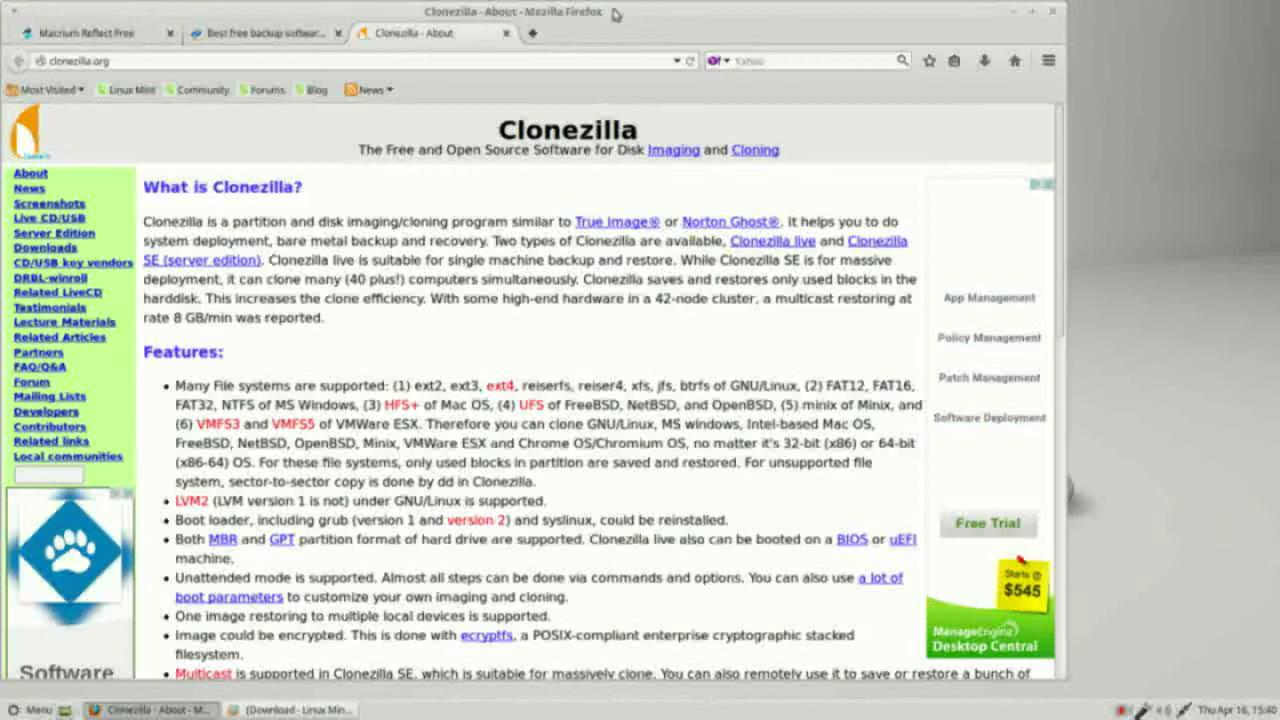
left_click(1016, 20)
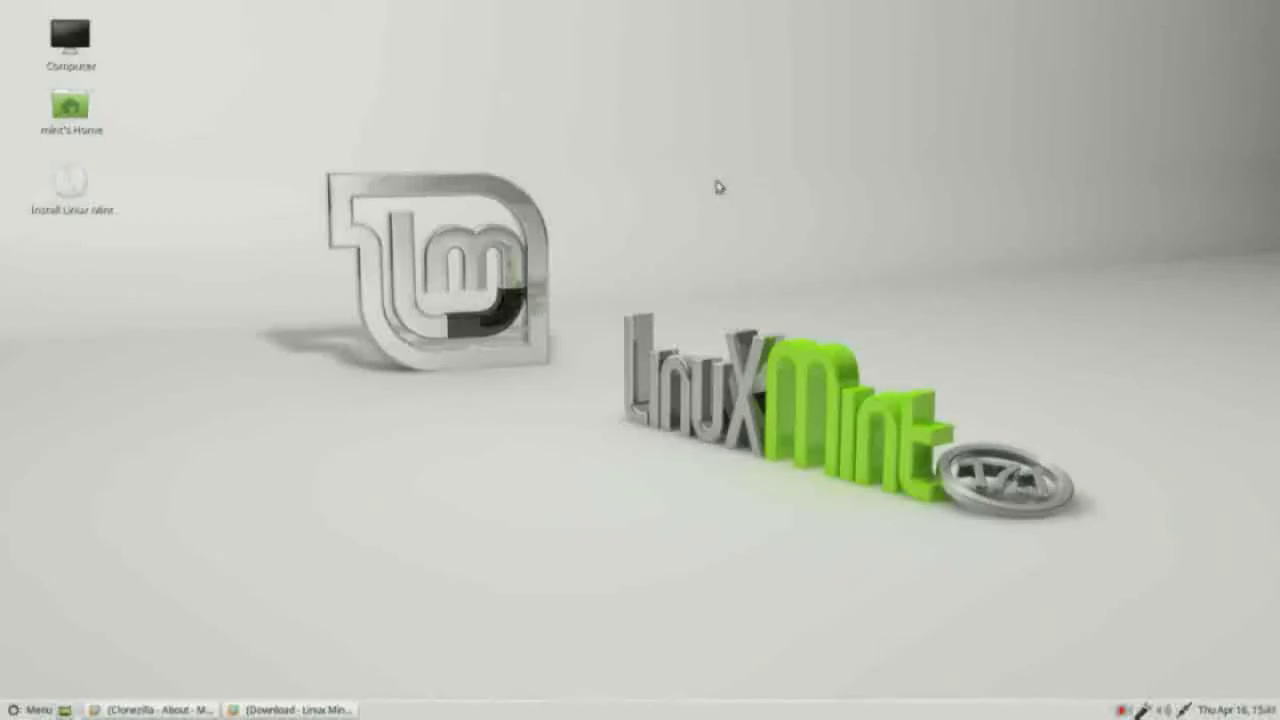
Step: Launch Install Linux Mint from its desktop icon's menu and continue with English
right_click(78, 182)
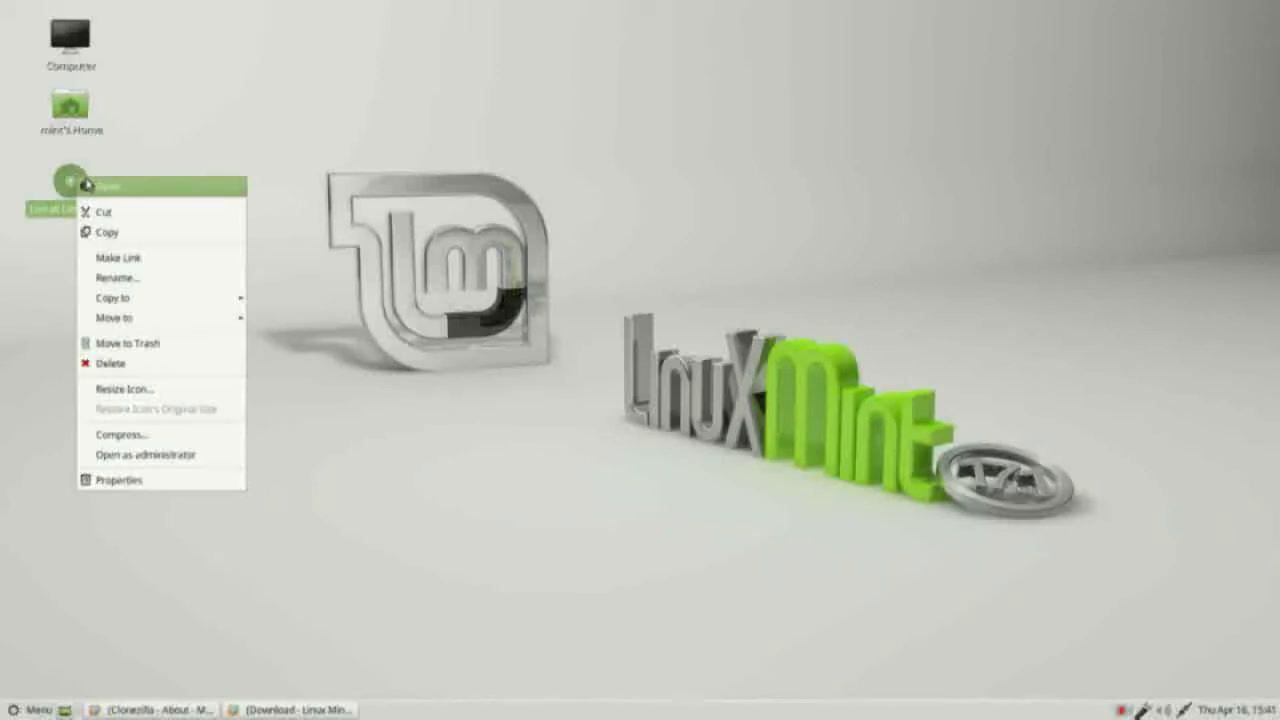
left_click(127, 189)
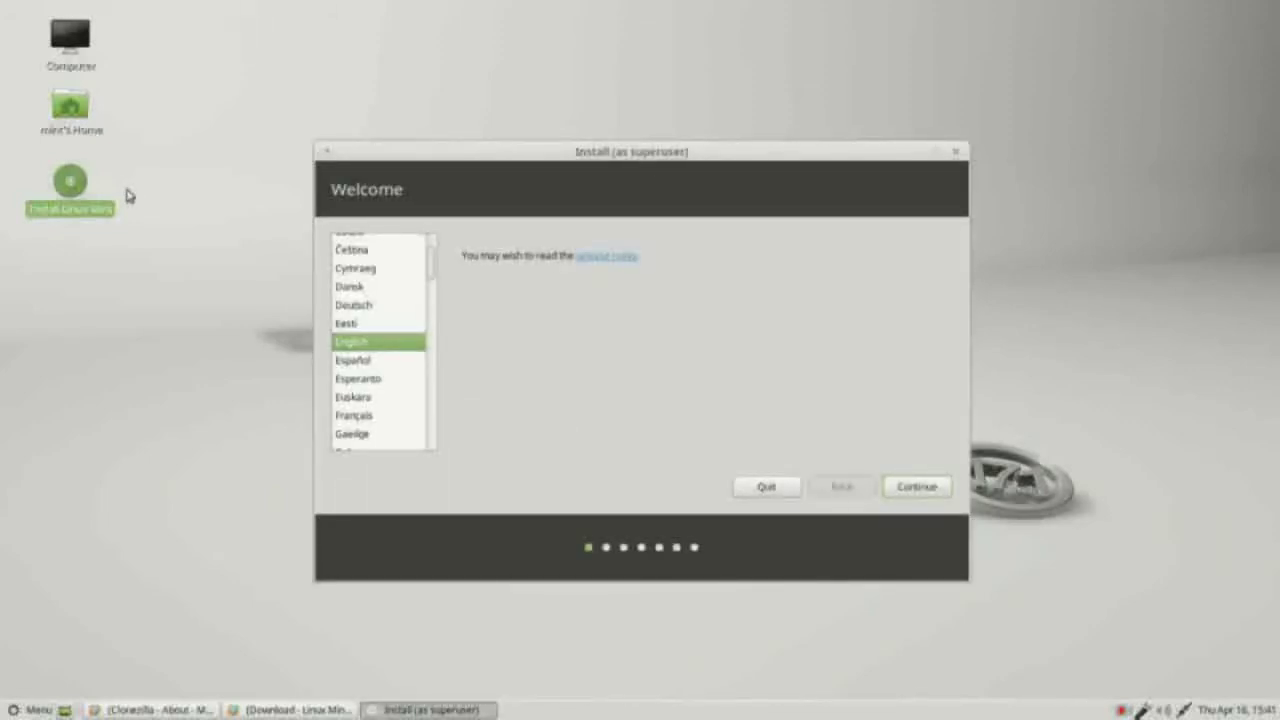
left_click(917, 487)
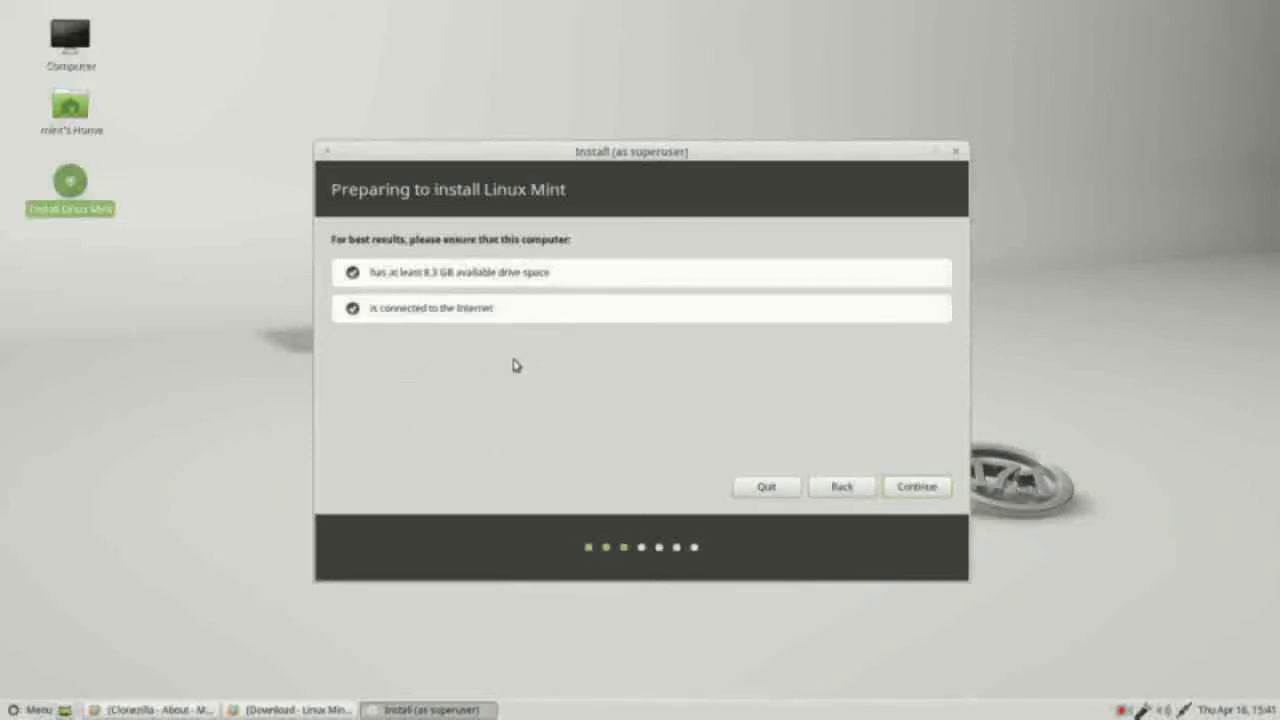
Step: Bring up the Linux Mint download page in Firefox, review the editions table, then minimize it
left_click(315, 710)
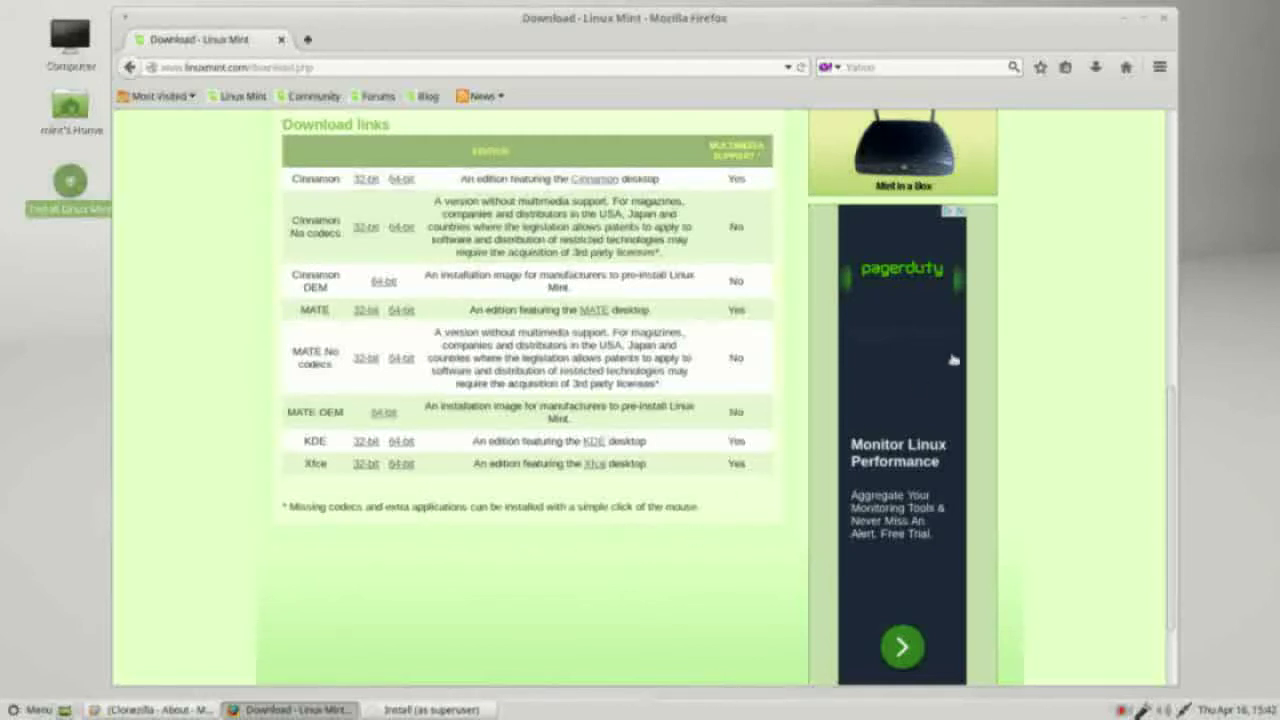
left_click(1117, 18)
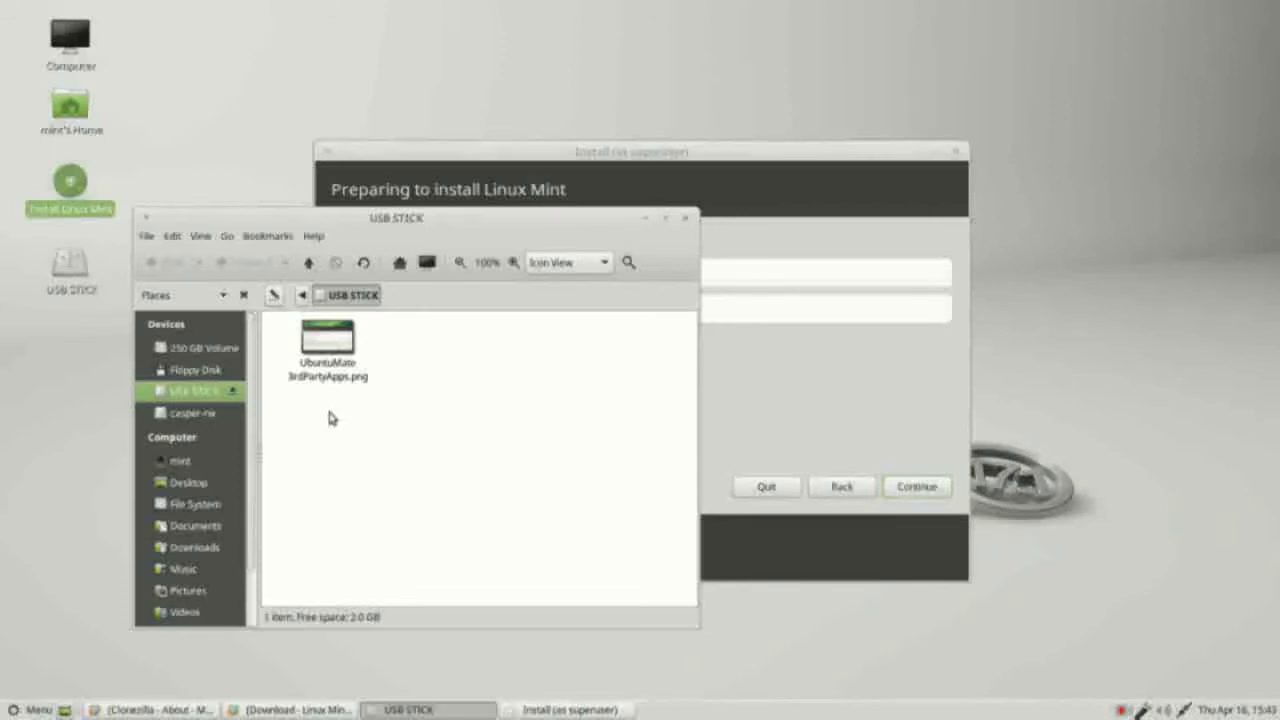
Step: Open UbuntuMate 3rdPartyApps.png from the USB stick, then minimize the viewer and file manager
left_click(328, 352)
double_click(328, 352)
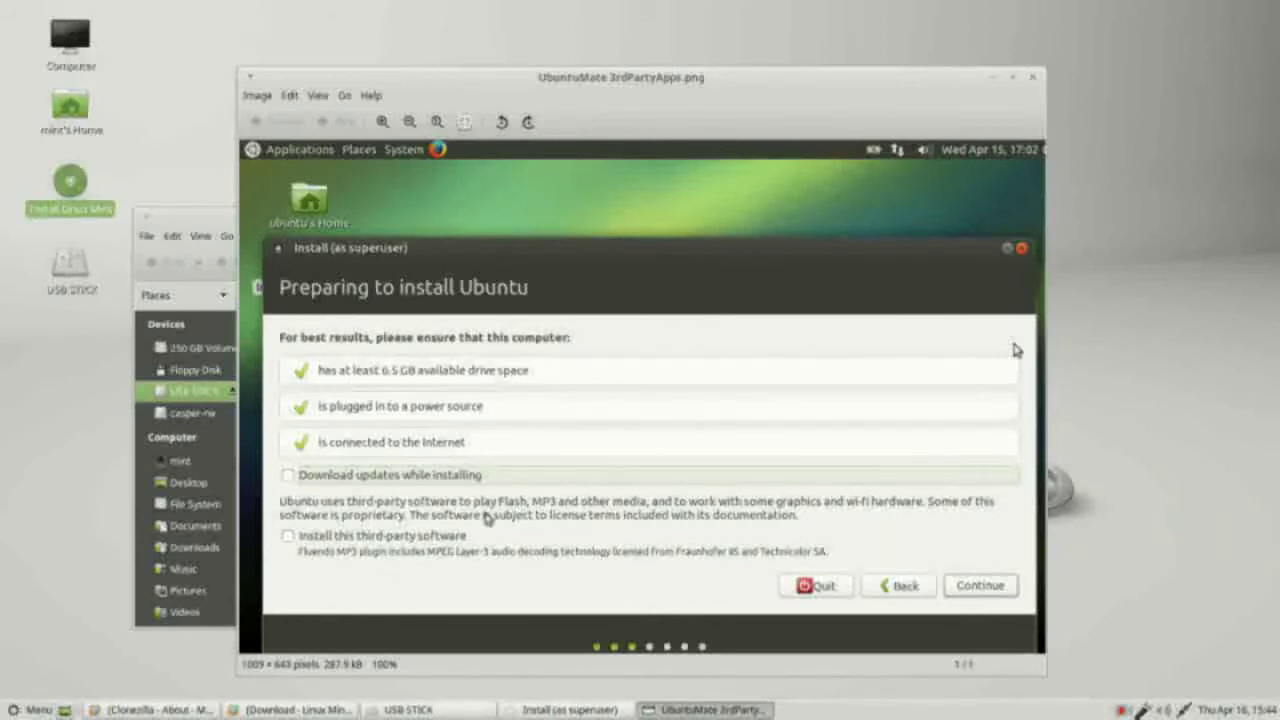
left_click(1012, 77)
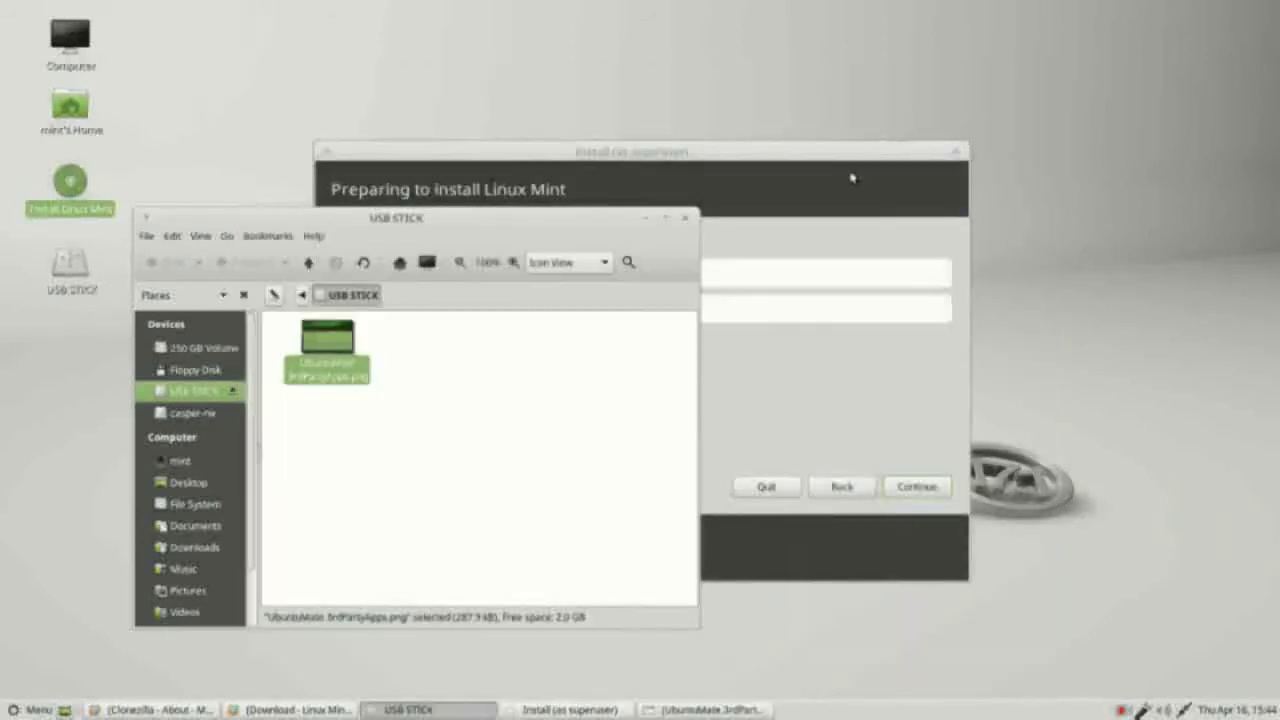
left_click(651, 220)
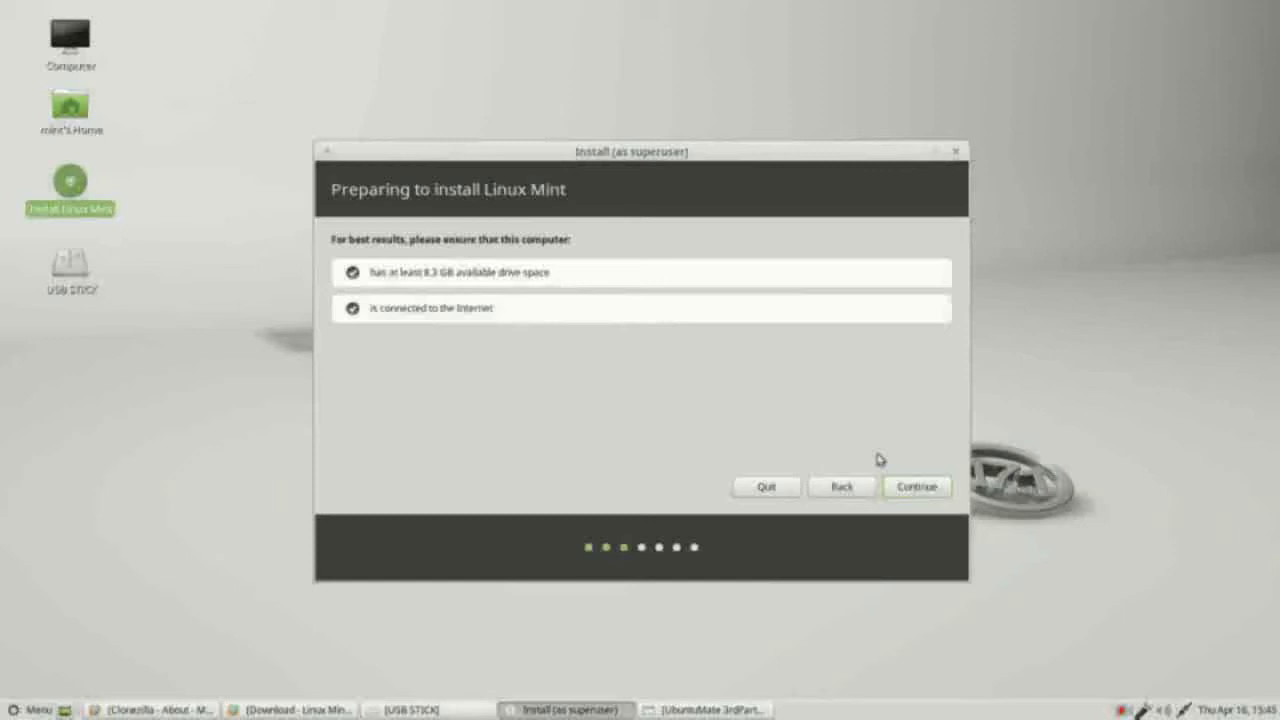
Step: Pass the preparation checklist and choose installing alongside Windows XP Professional
left_click(918, 490)
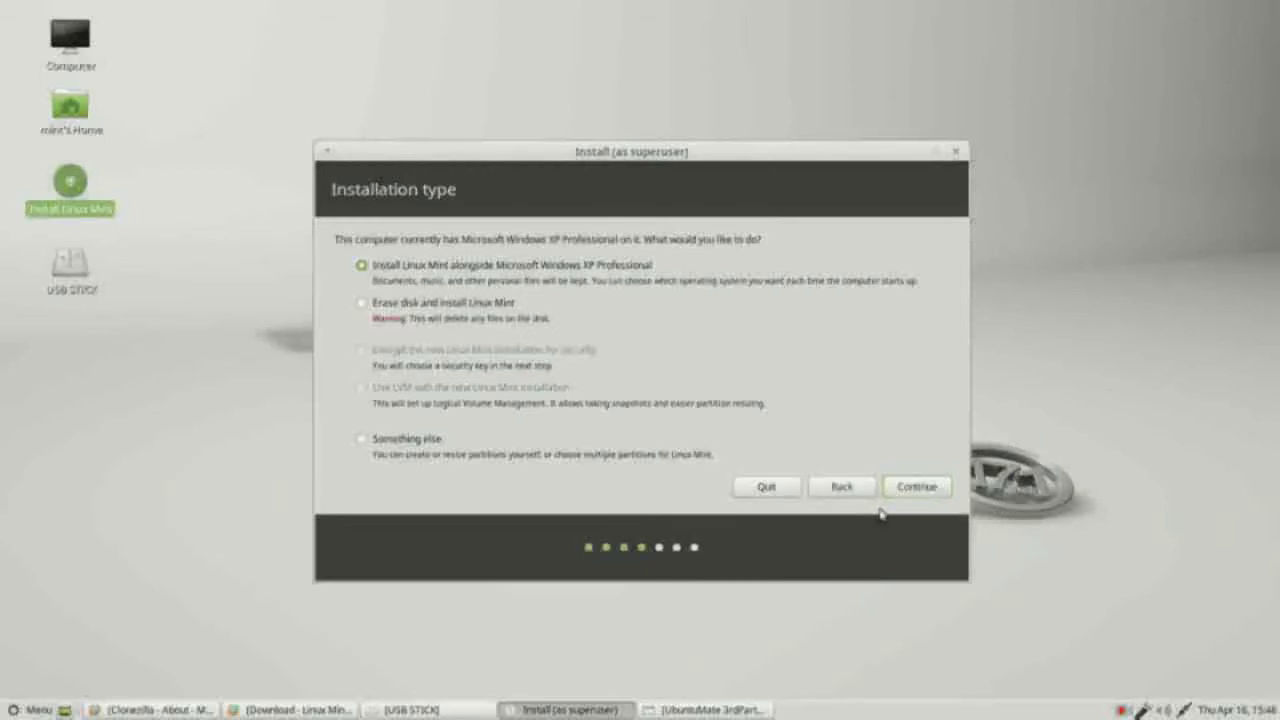
left_click(916, 487)
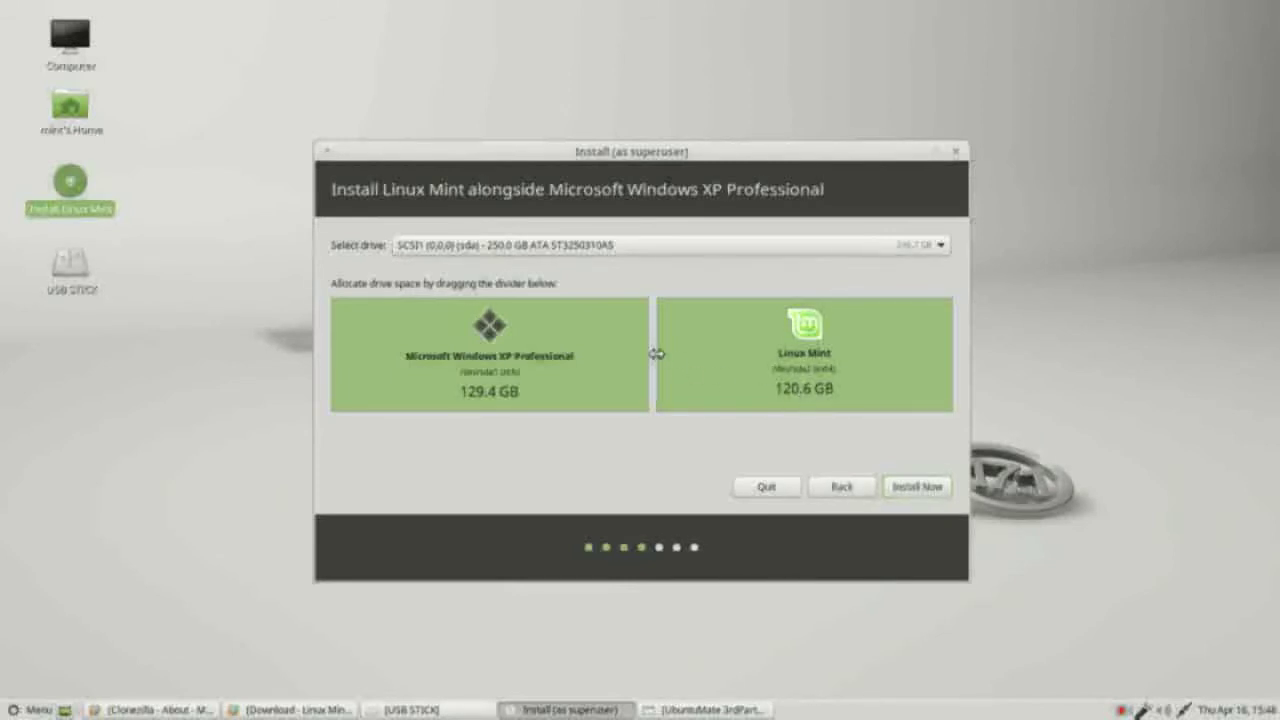
Step: Split the drive into 89.8 GB for Windows XP and 160.2 GB for Linux Mint, then Install Now
left_click_drag(655, 353, 558, 375)
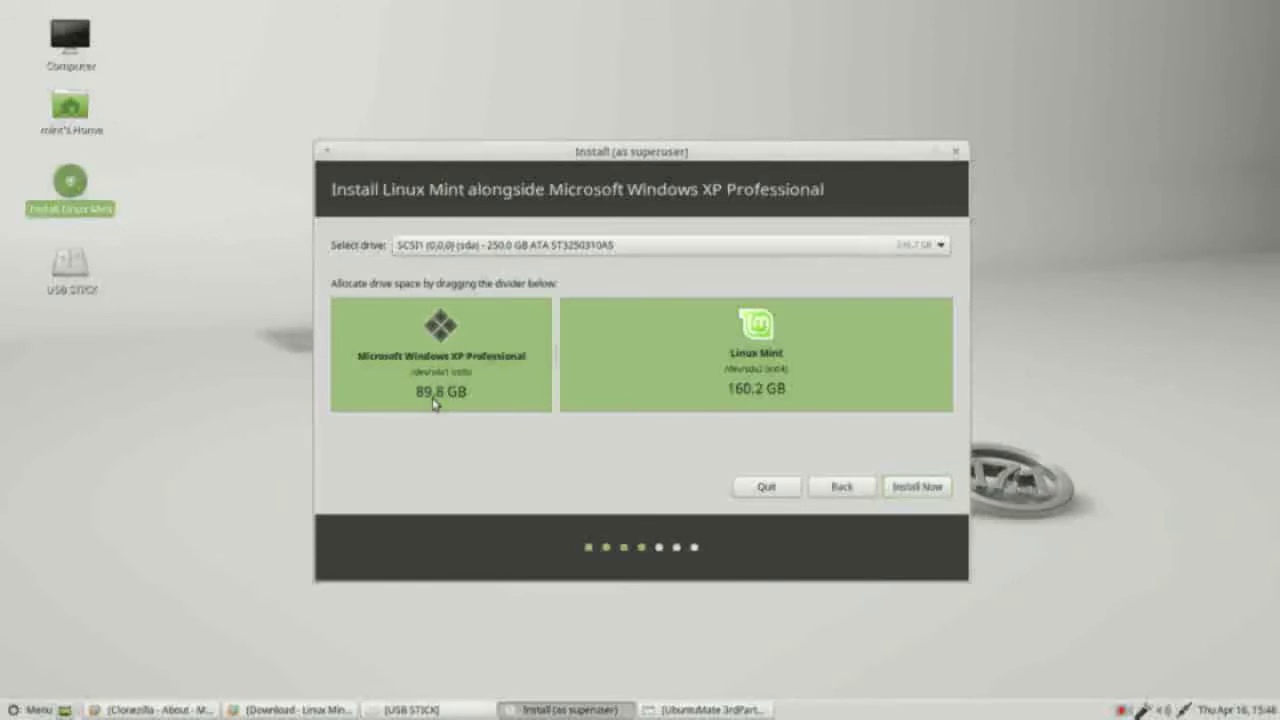
left_click(919, 492)
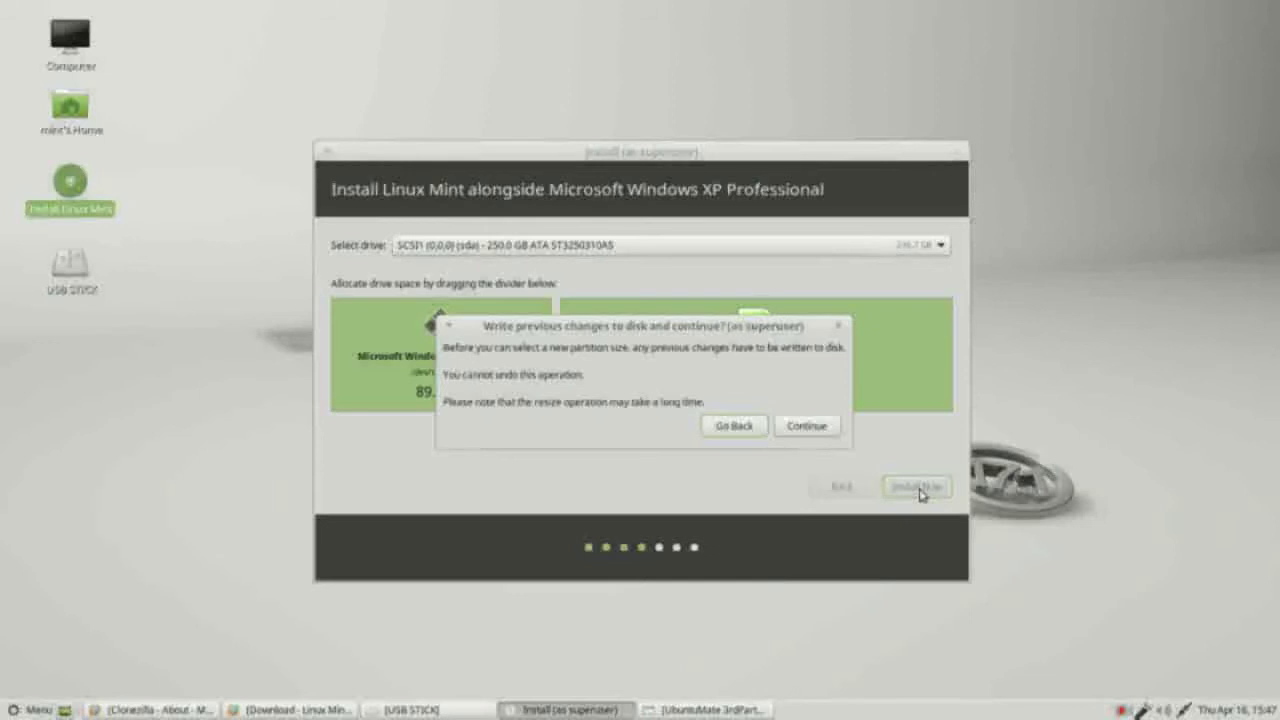
Step: Move the write-changes dialog aside to check sizes and approve resizing the Windows partition
left_click_drag(766, 330, 761, 415)
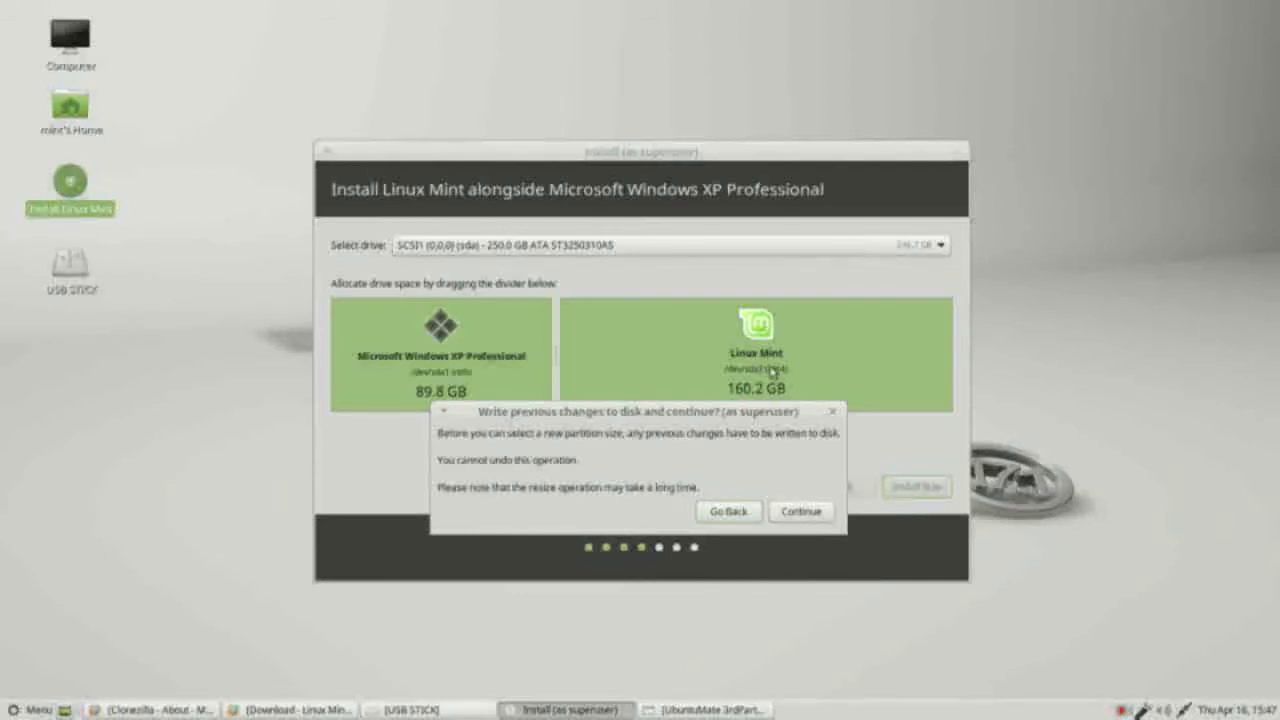
left_click(800, 514)
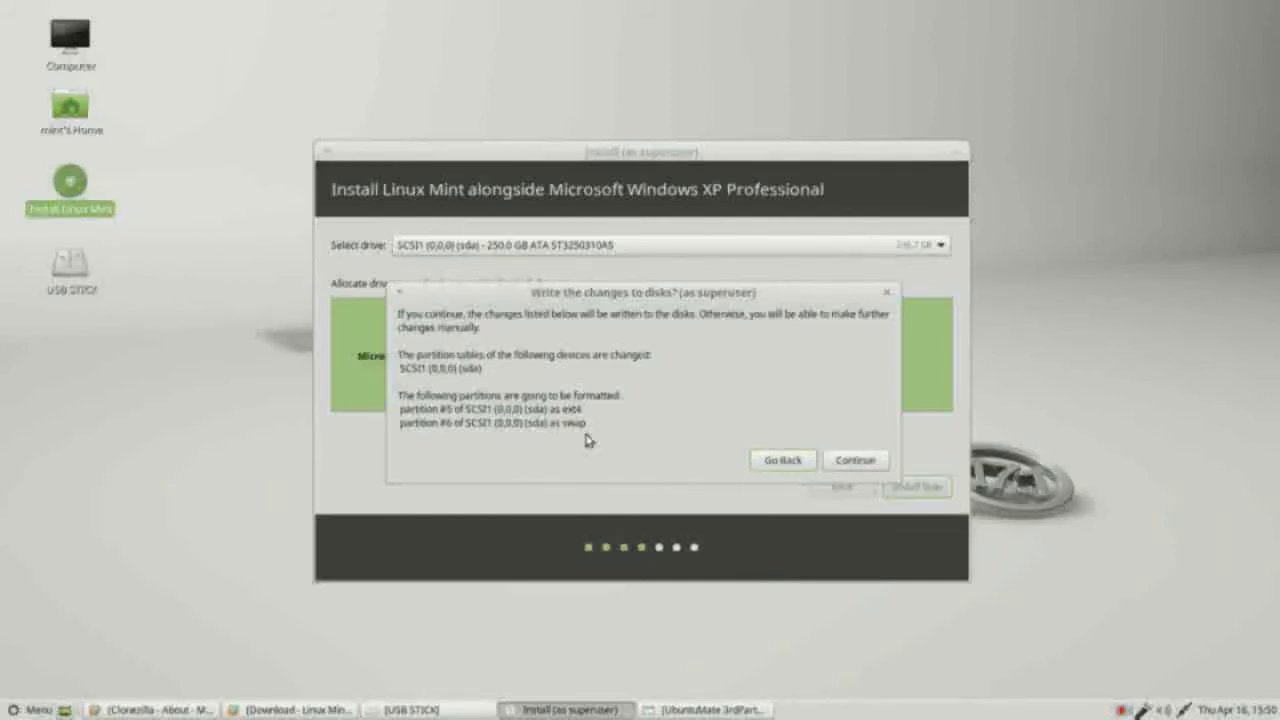
Step: Commit the ext4 and swap partition changes to disk and accept New York as the location
left_click(857, 461)
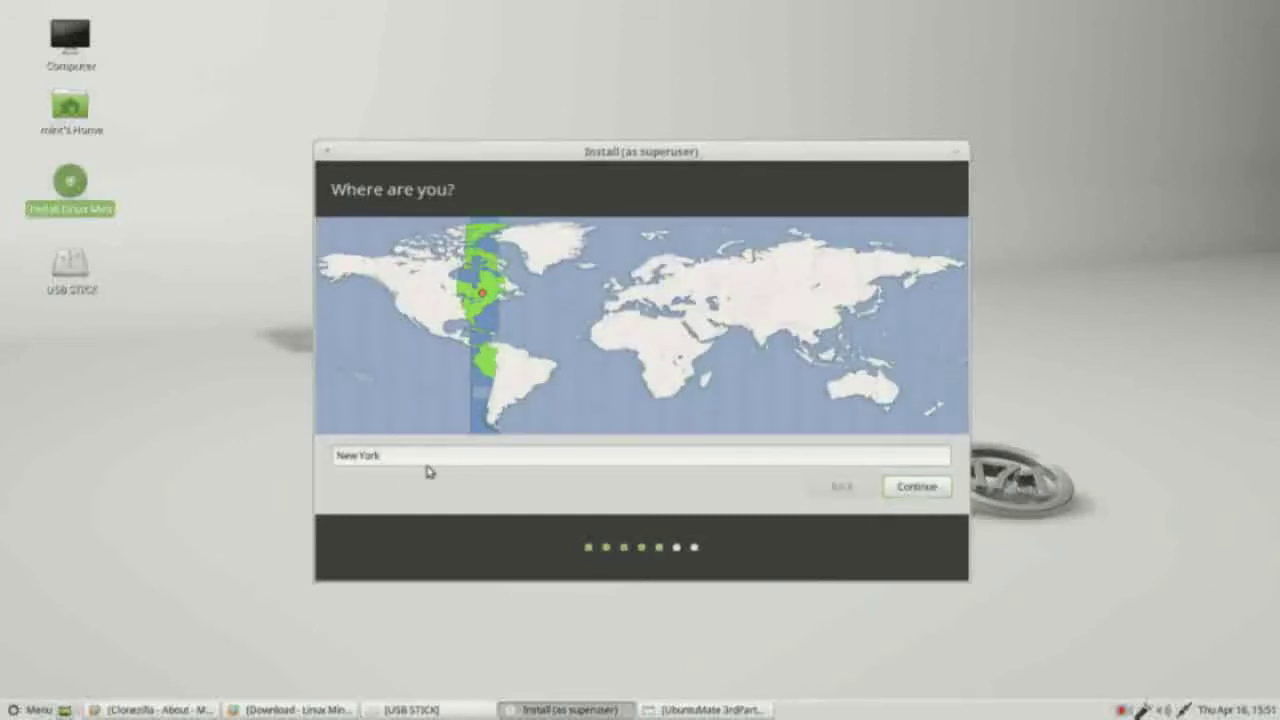
left_click(912, 489)
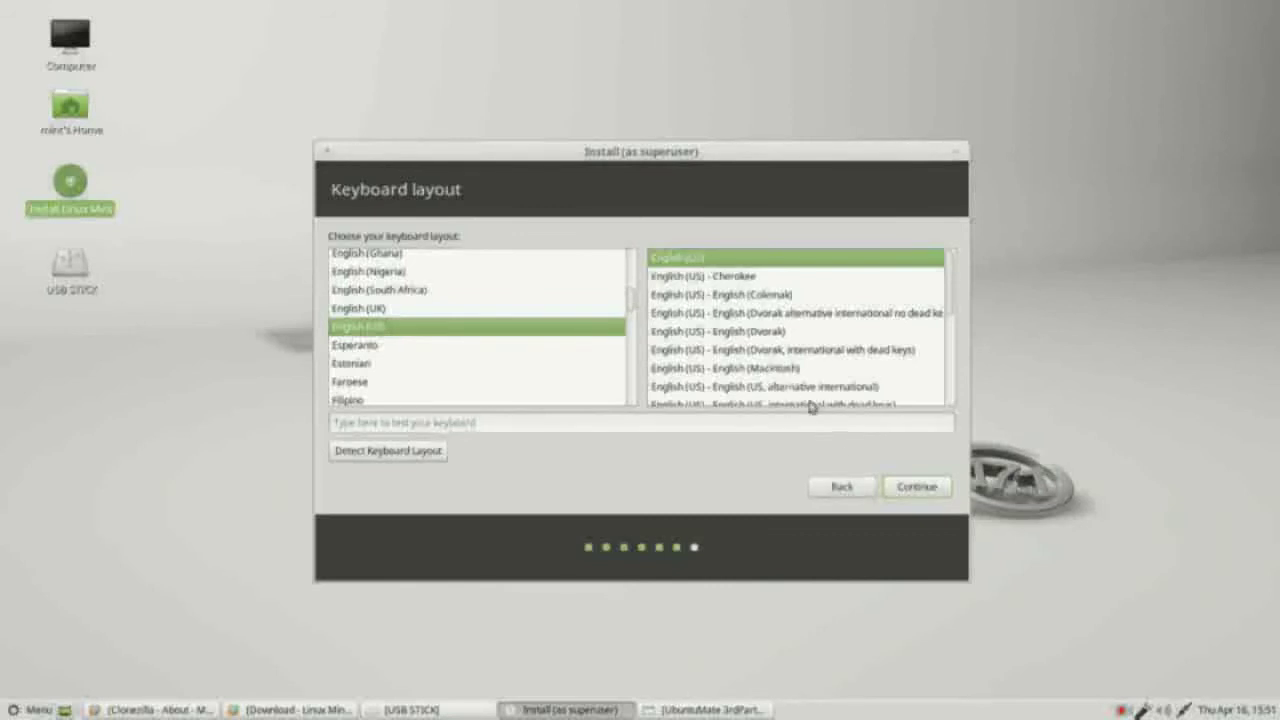
Step: Confirm the English (US) keyboard layout to reach the 'Who are you?' page
left_click(912, 487)
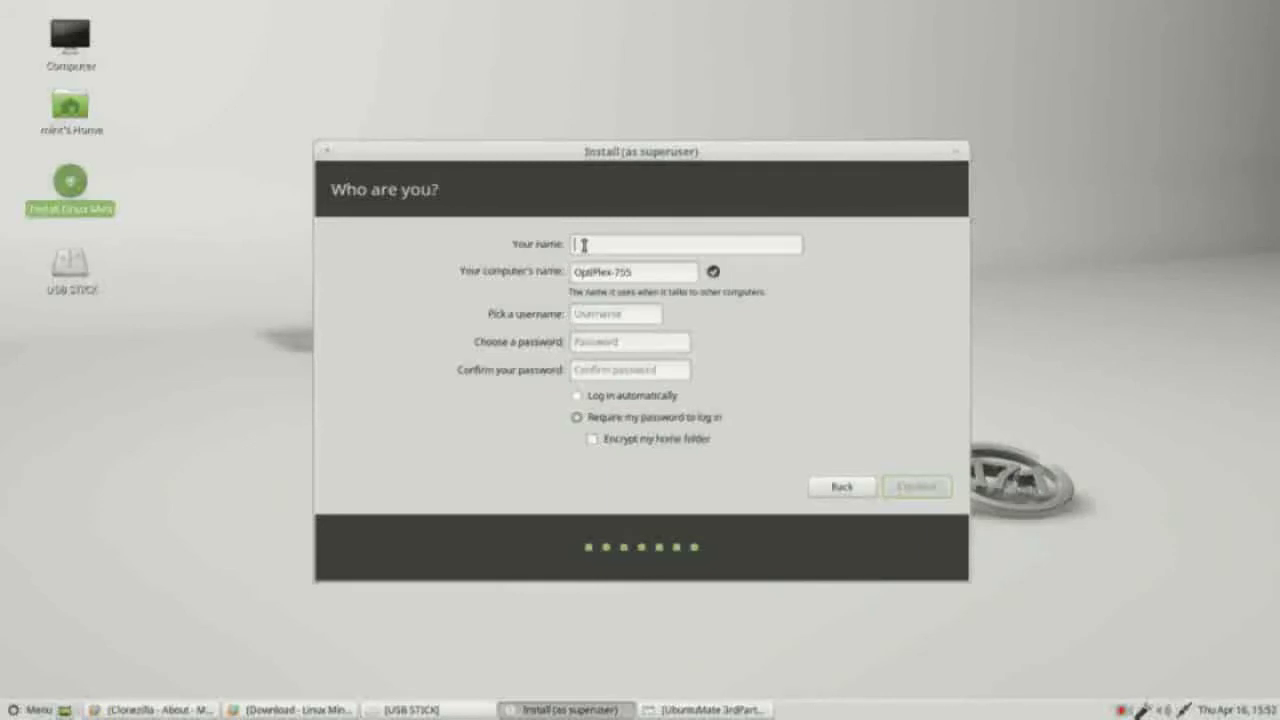
Step: Enter the user's name and a matching password twice, keep computer name OptiPlex-755, and continue
type("Michael")
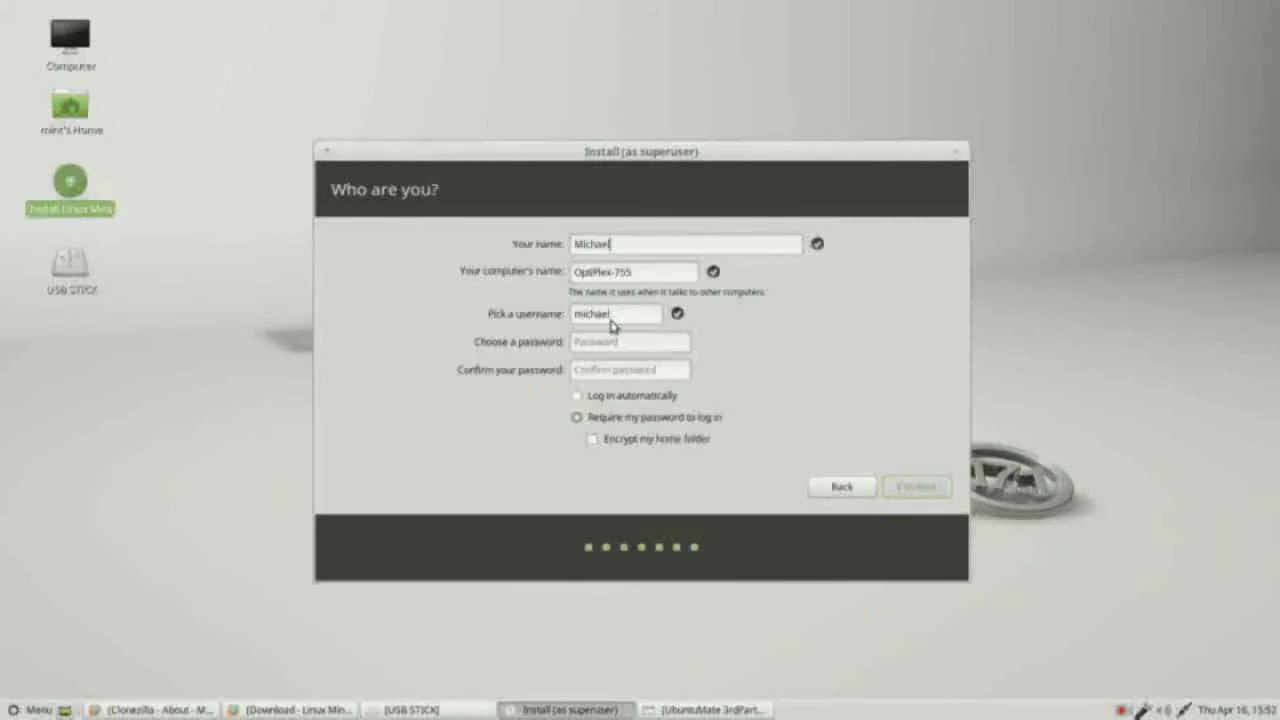
left_click(583, 341)
type("123456789")
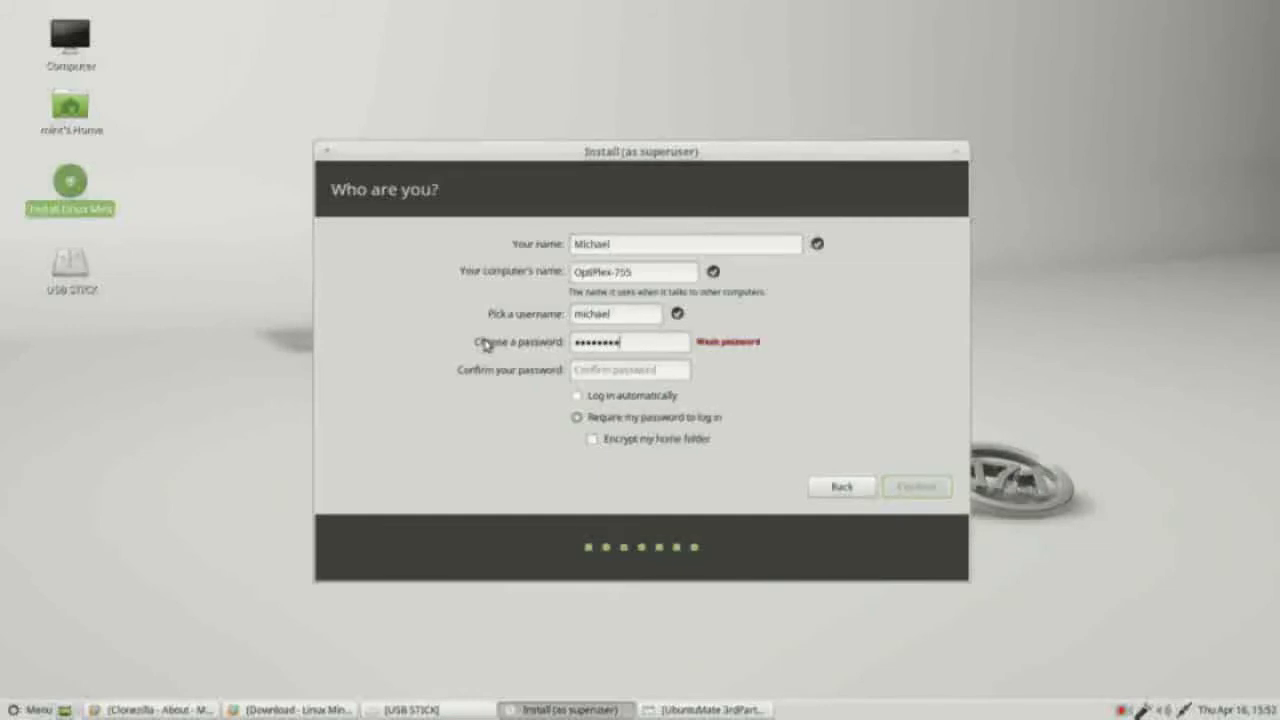
key("Tab")
type("123456789")
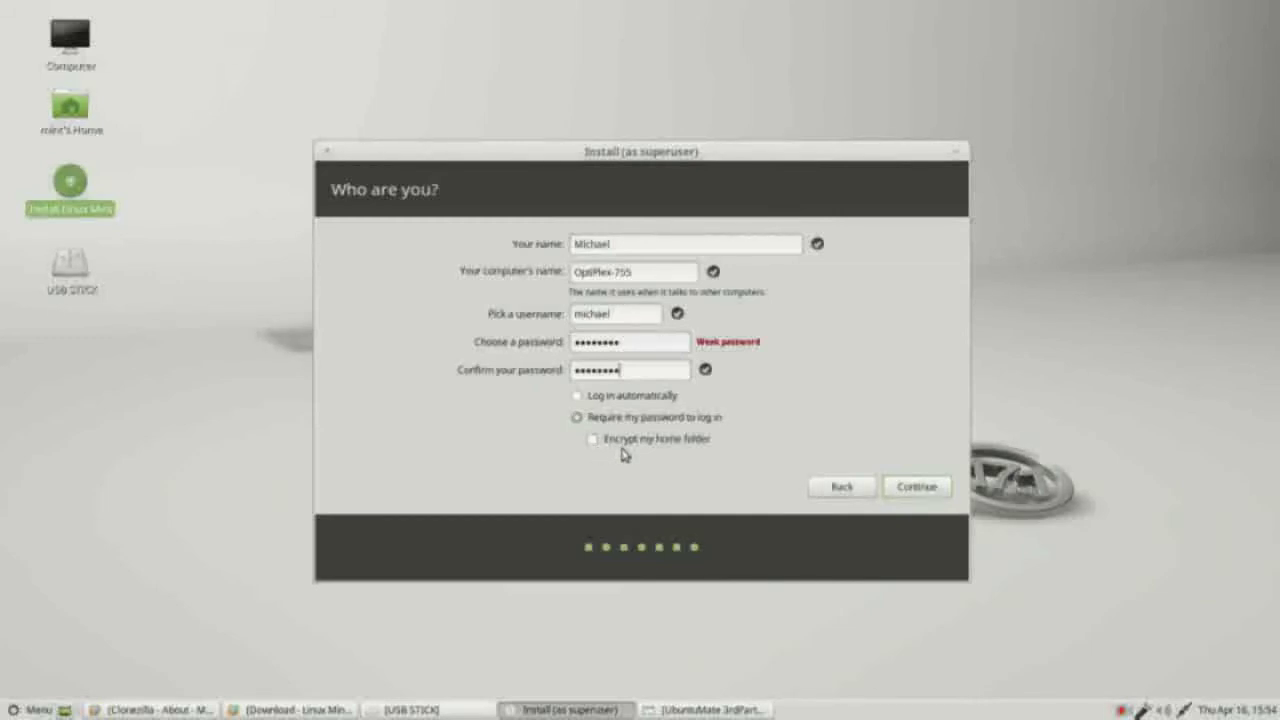
left_click(916, 487)
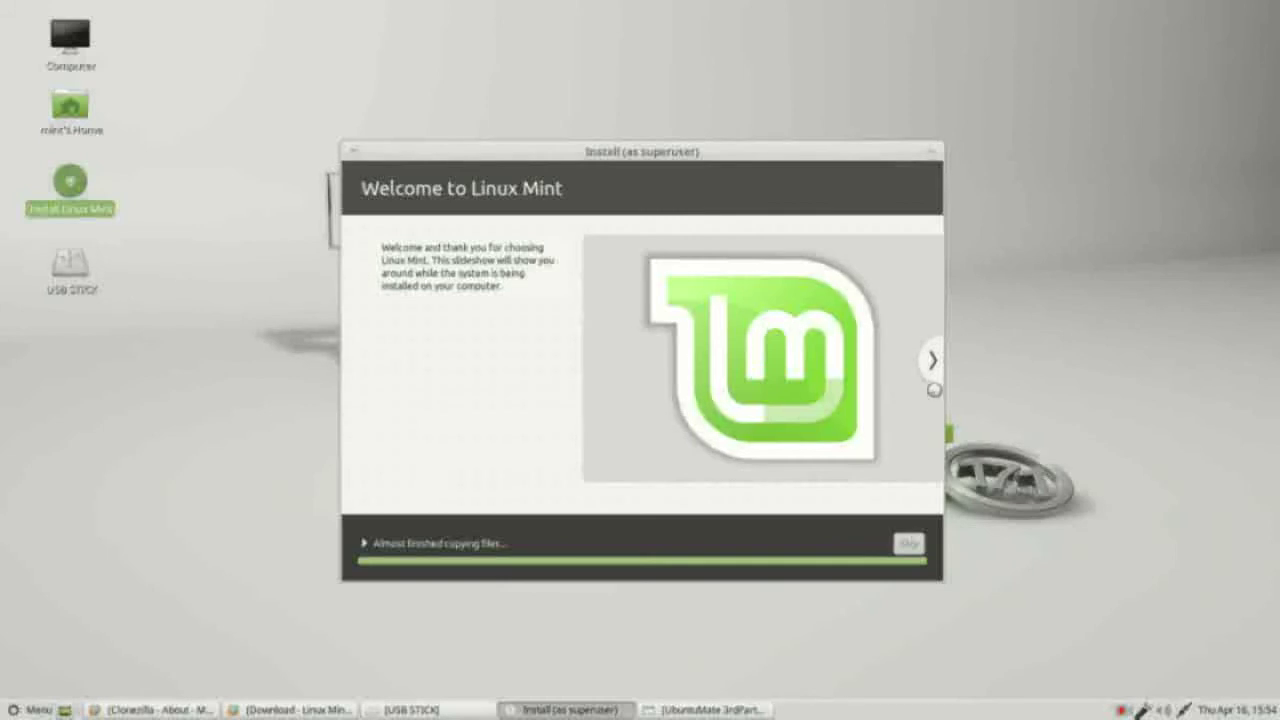
Step: Page through the installer slideshow until installation completes, then restart to reach the GRUB menu
left_click(930, 368)
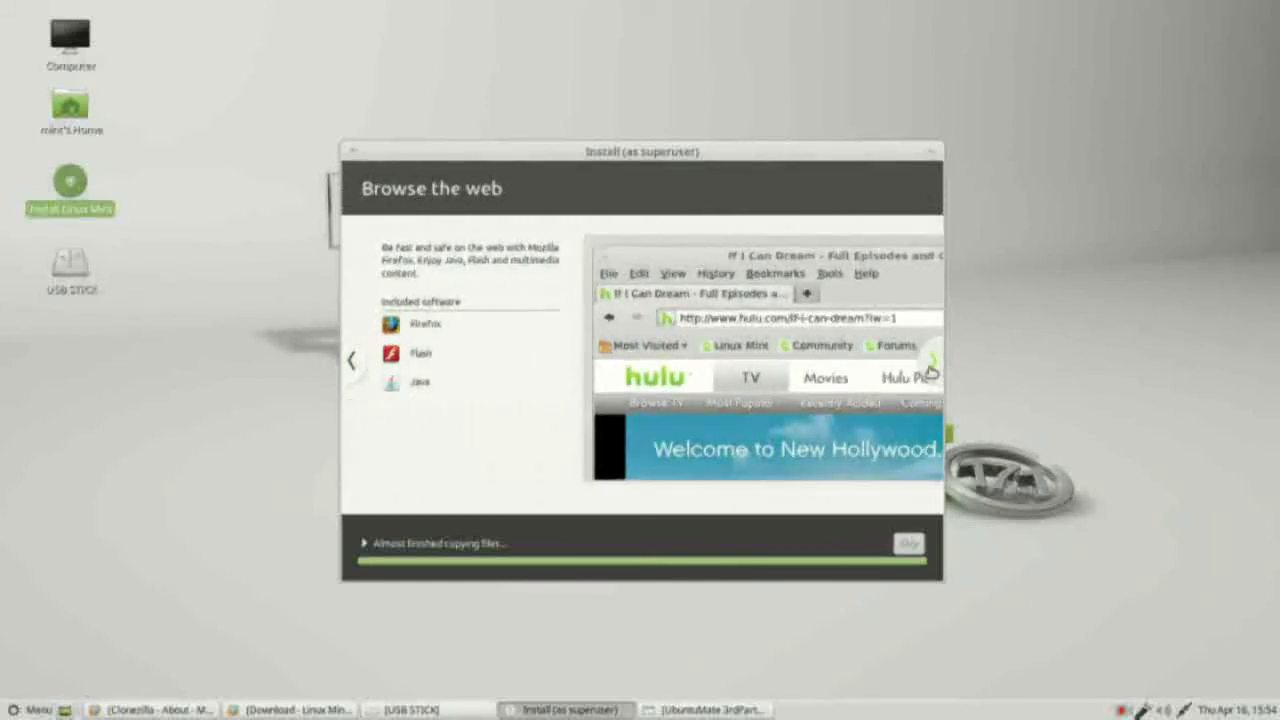
left_click(930, 368)
left_click(930, 368)
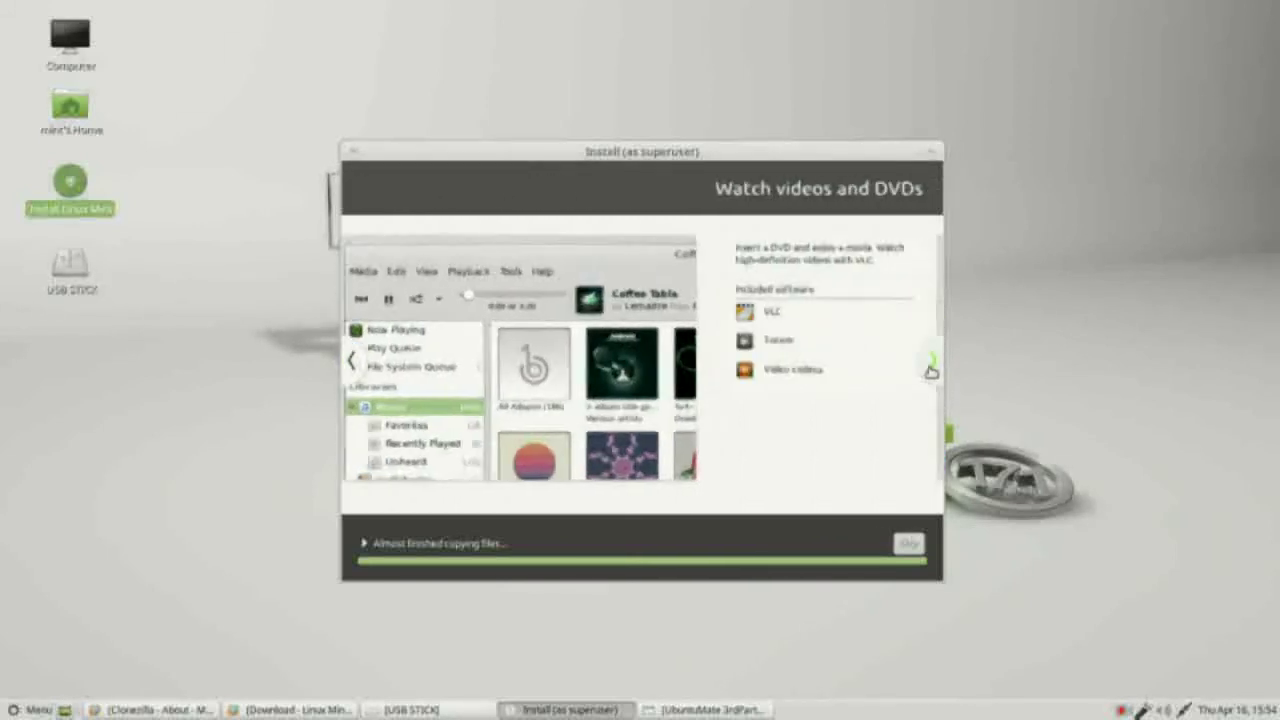
left_click(930, 368)
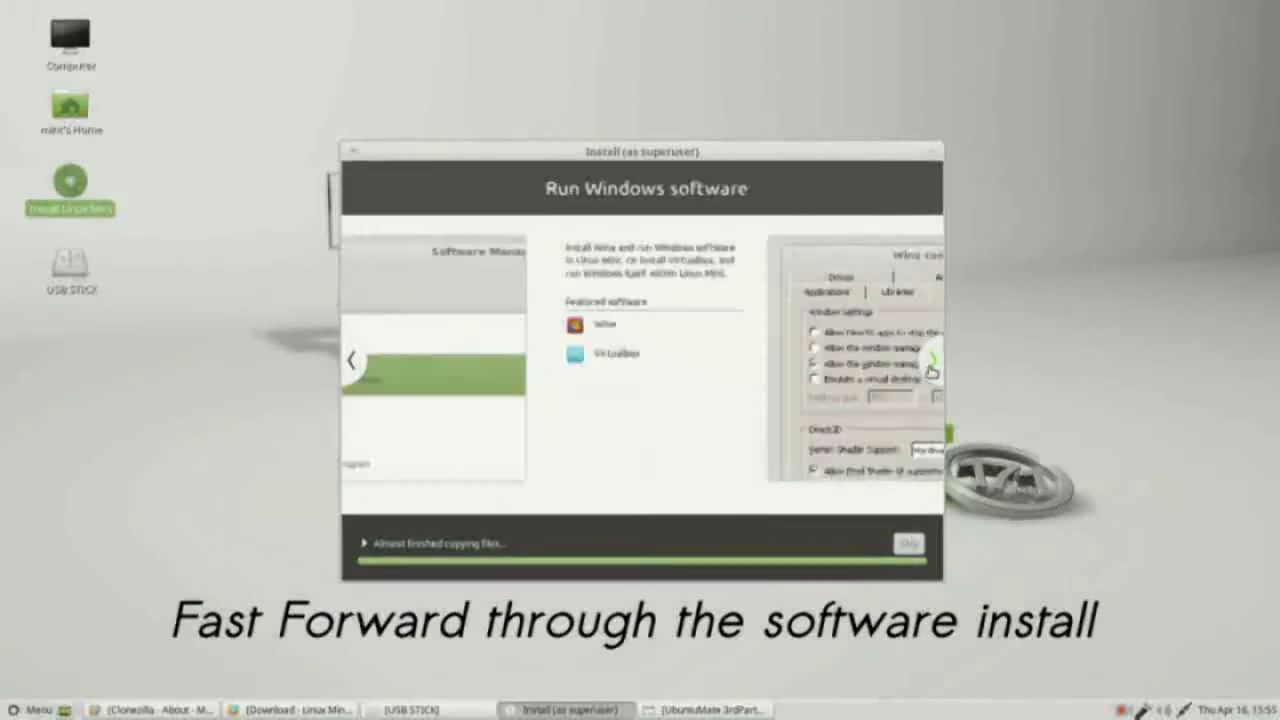
left_click(930, 368)
left_click(930, 368)
left_click(930, 368)
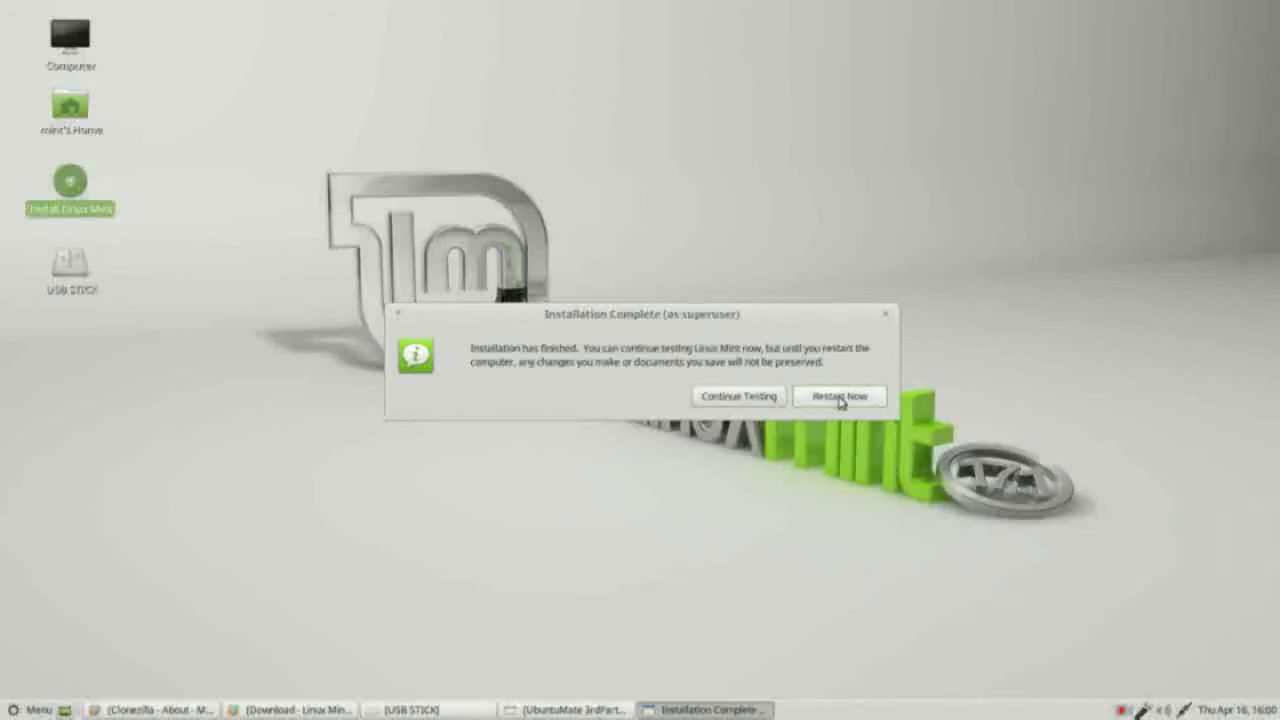
left_click(840, 397)
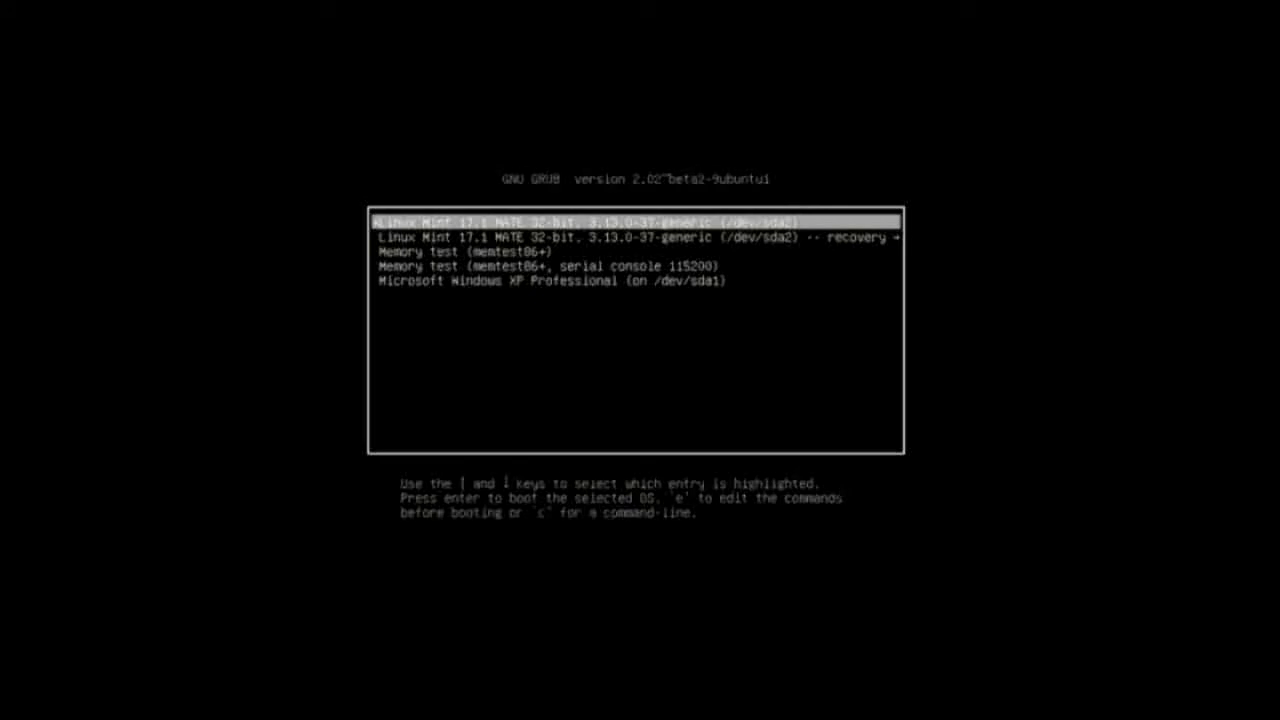
key("Down")
key("Up")
key("Down")
key("Down")
key("Down")
key("Down")
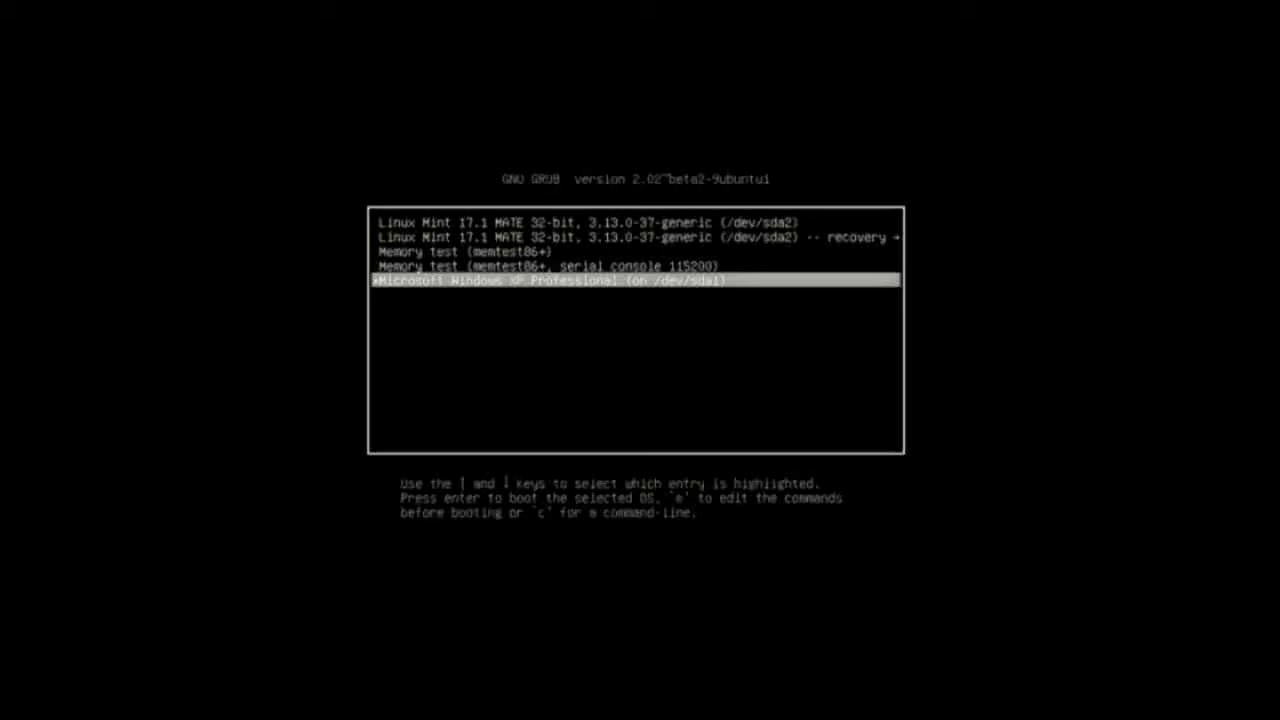
key("Up")
key("Up")
key("Up")
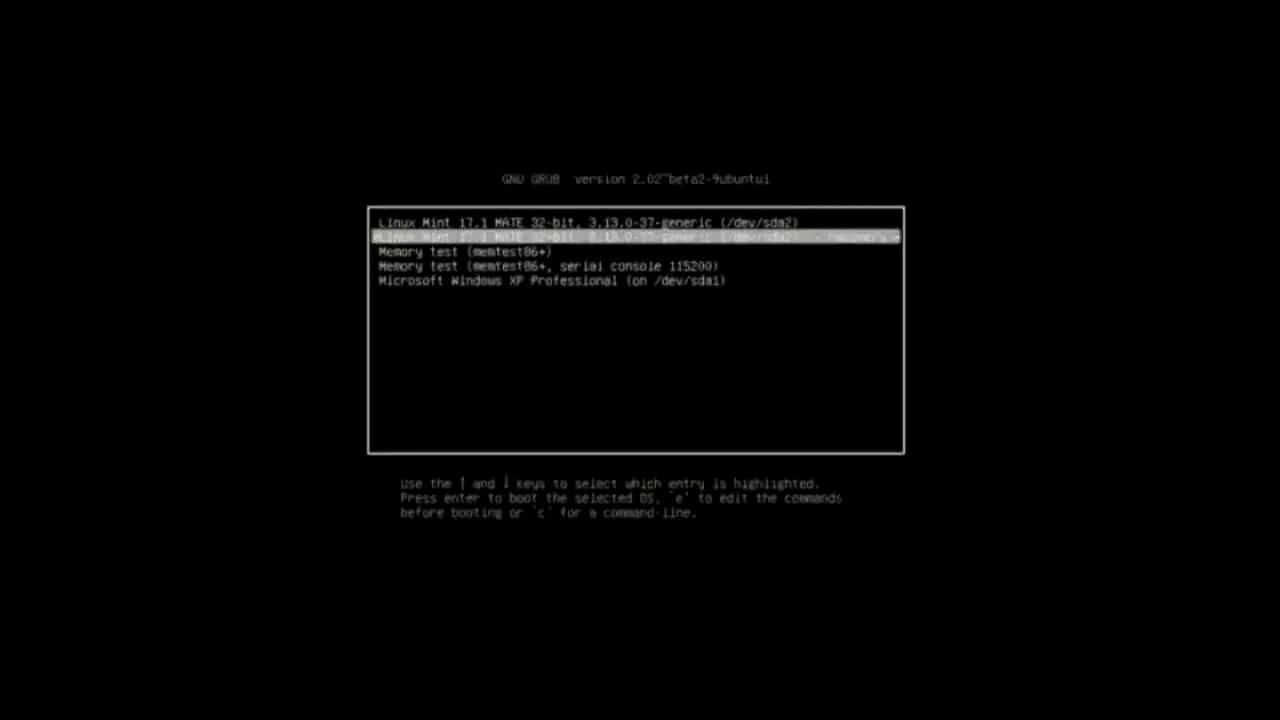
key("Up")
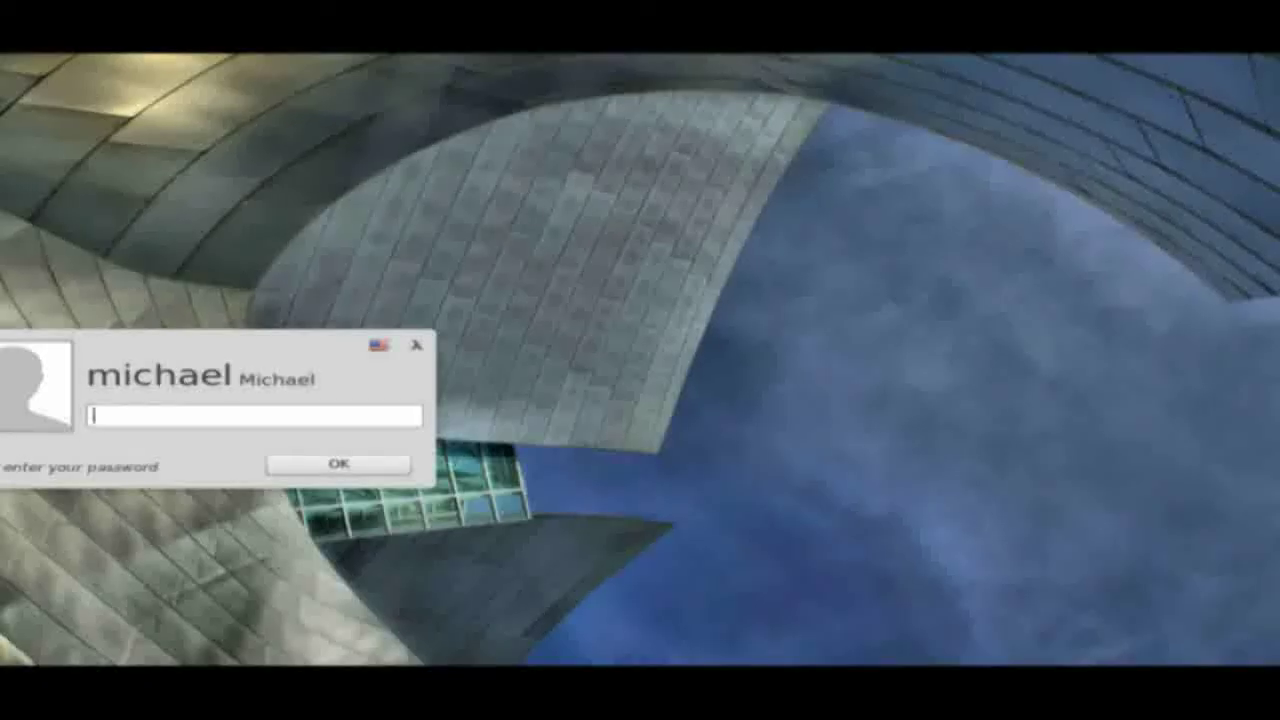
Step: Log in to the new Linux Mint account with its password at the MDM login screen
type("*********")
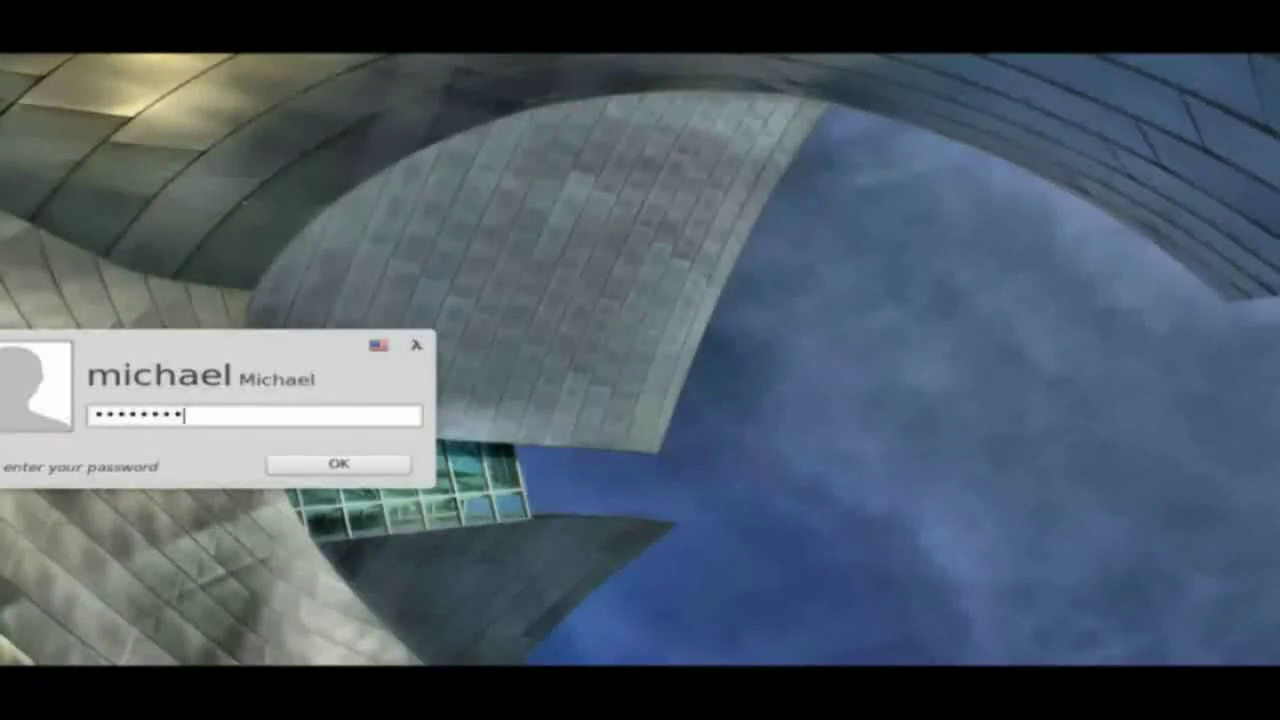
key("Return")
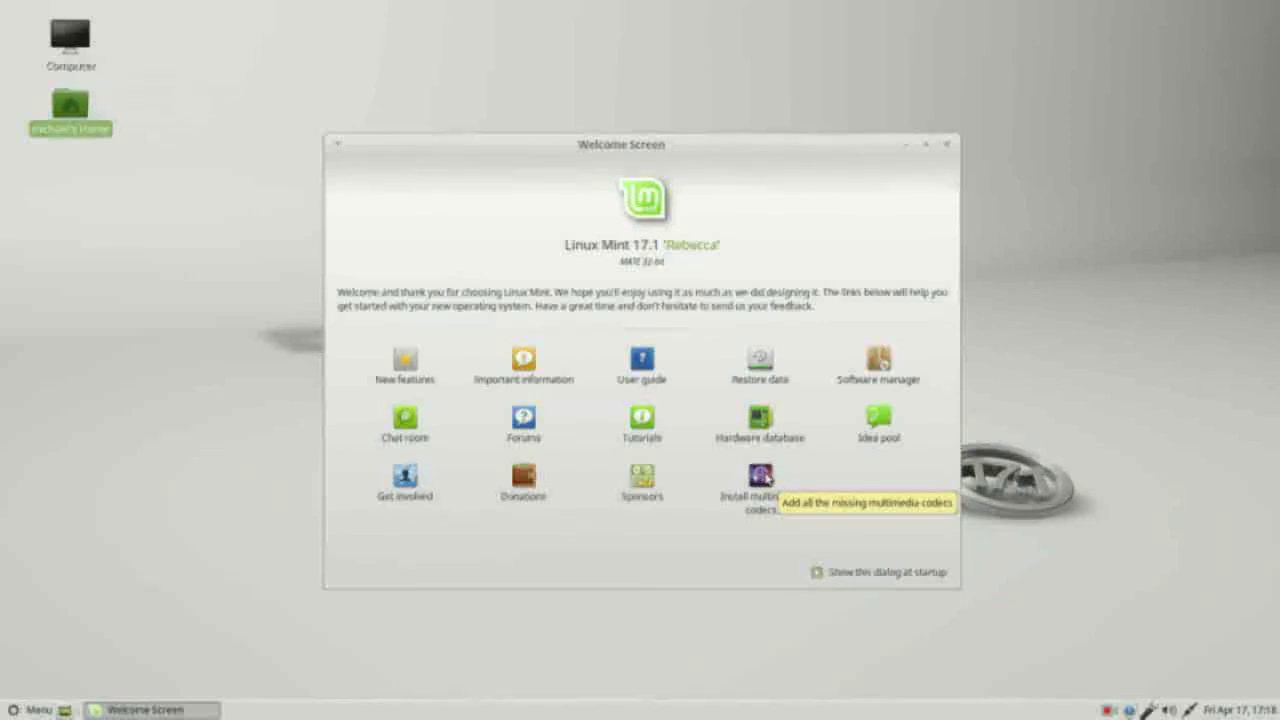
Step: Install the multimedia codecs from the Welcome Screen, confirming mint-meta-codecs with the administrator password
left_click(762, 477)
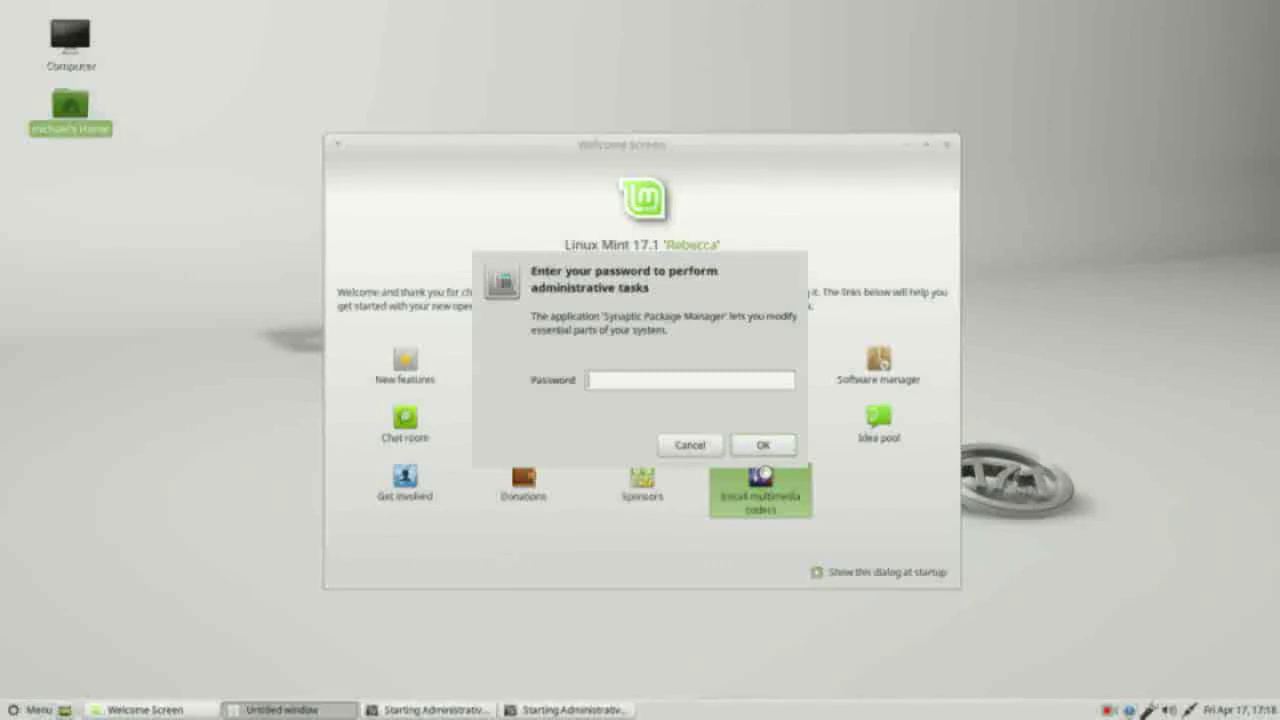
type("*******")
key("Return")
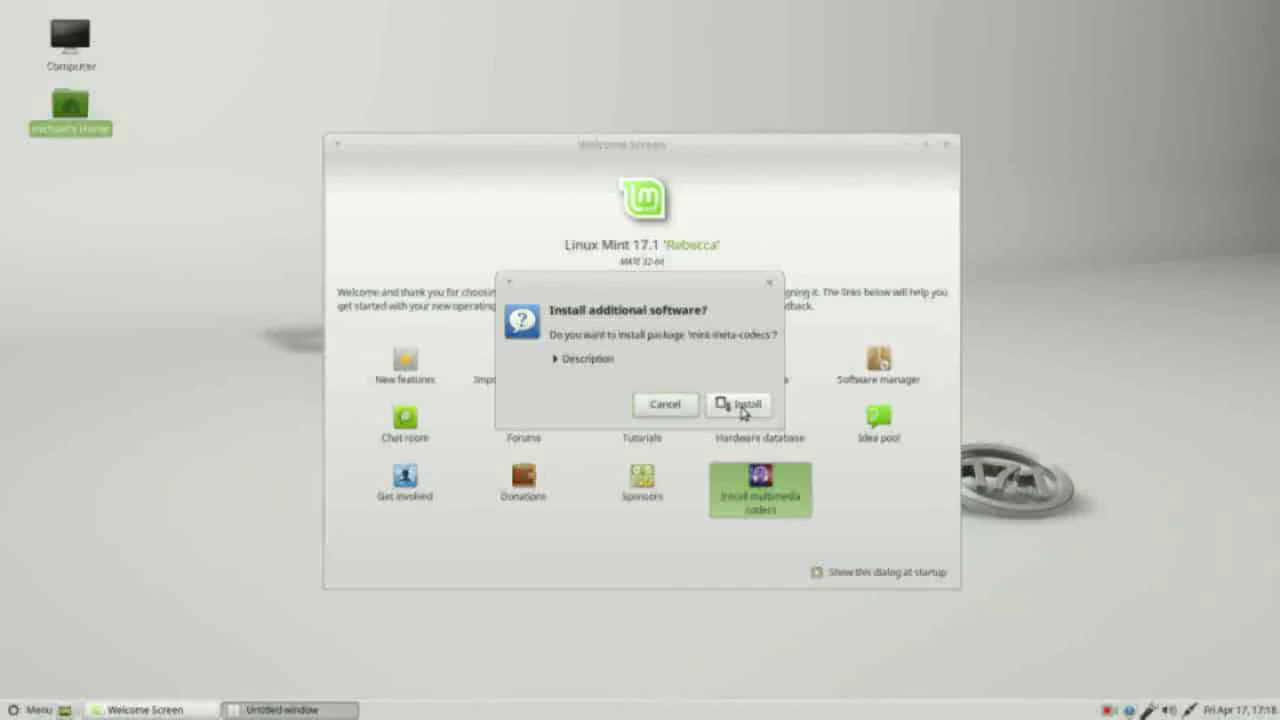
left_click(741, 405)
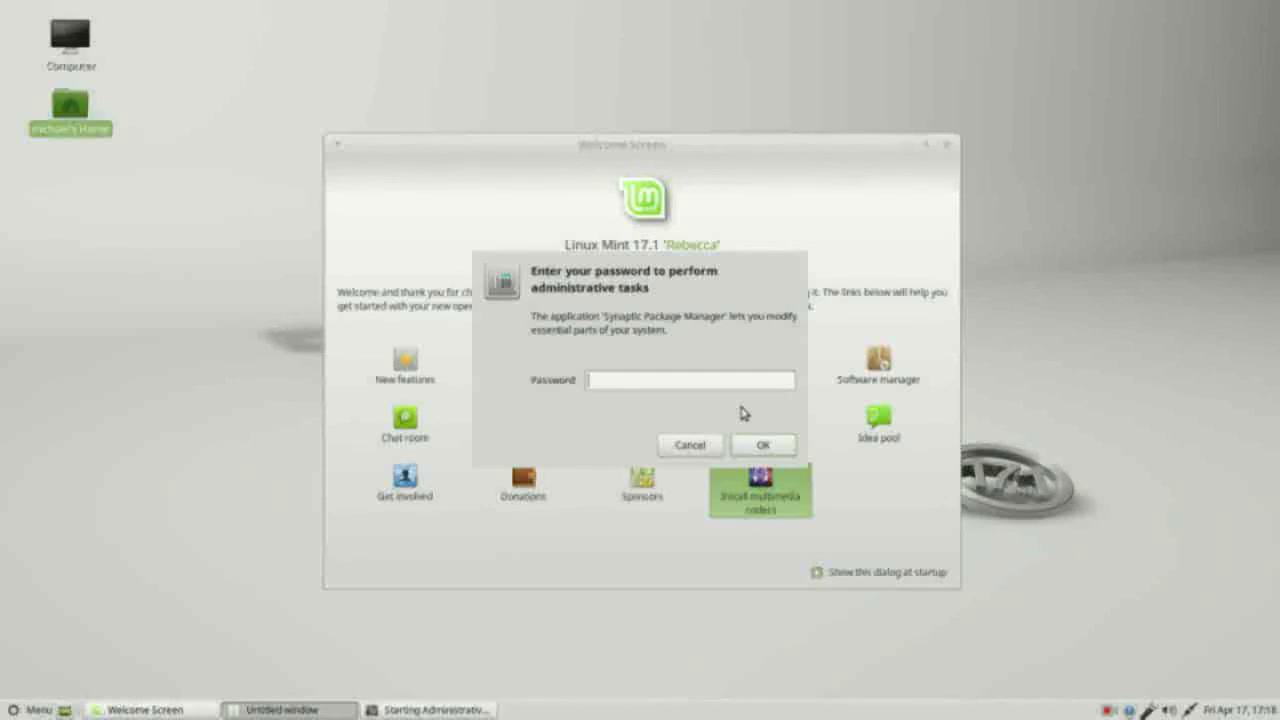
type("********")
Step: Submit the administrator password to authorise the mint-meta-codecs installation
key("Return")
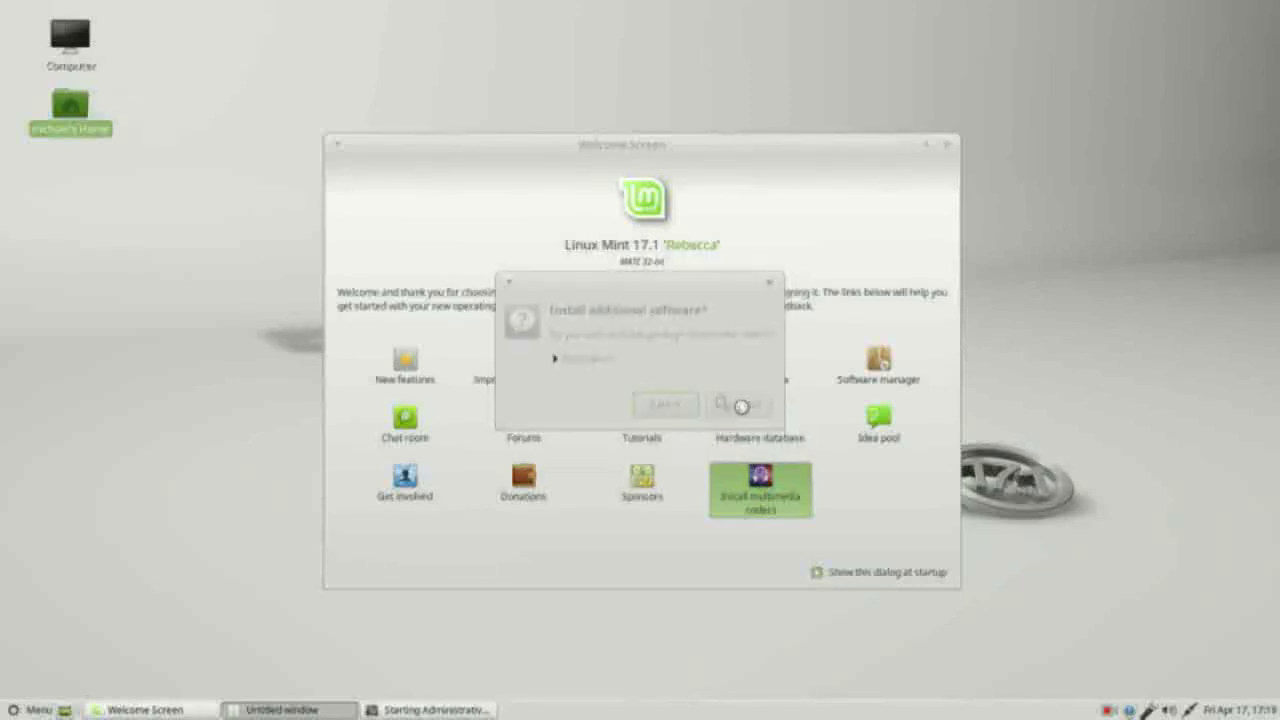